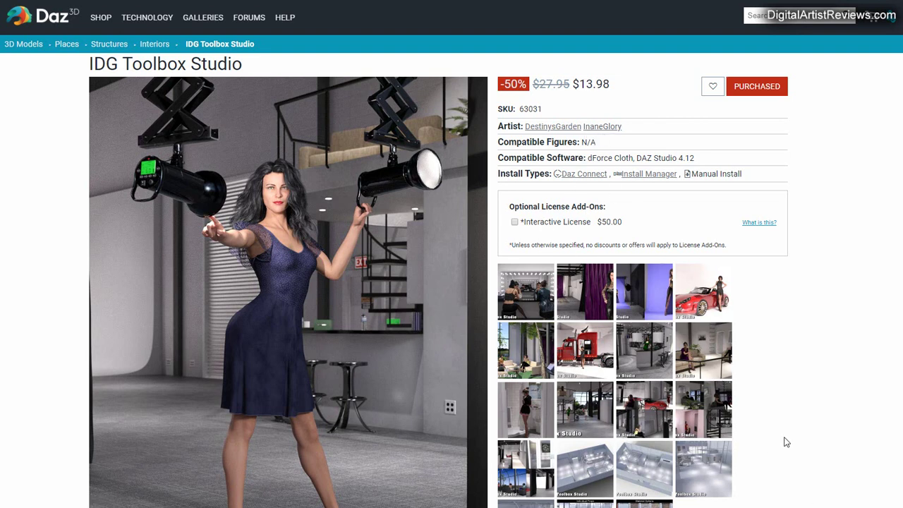
Examine the IDG Toolbox Studio product page and browse its enlarged promo images from the purple drape bay to the red truck scene
scroll(789, 436, down, 2)
scroll(787, 436, down, 1)
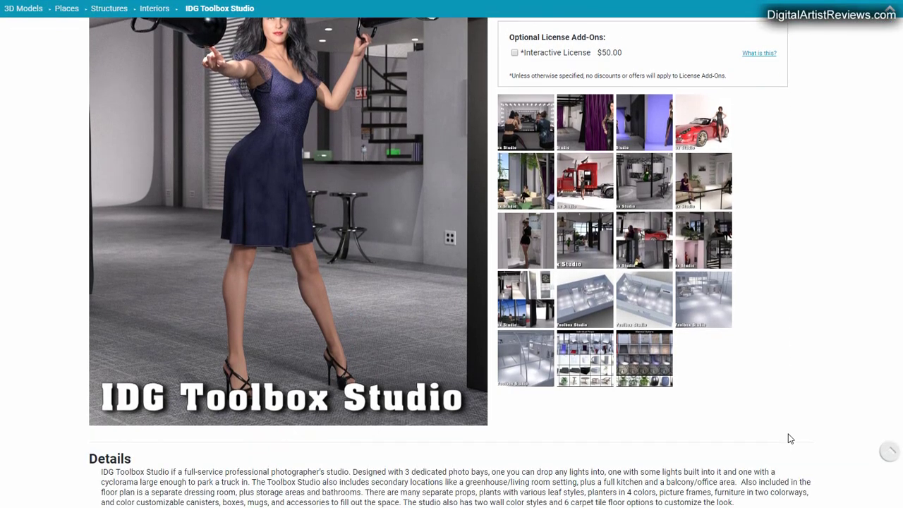
scroll(787, 436, up, 2)
scroll(582, 364, up, 1)
click(582, 364)
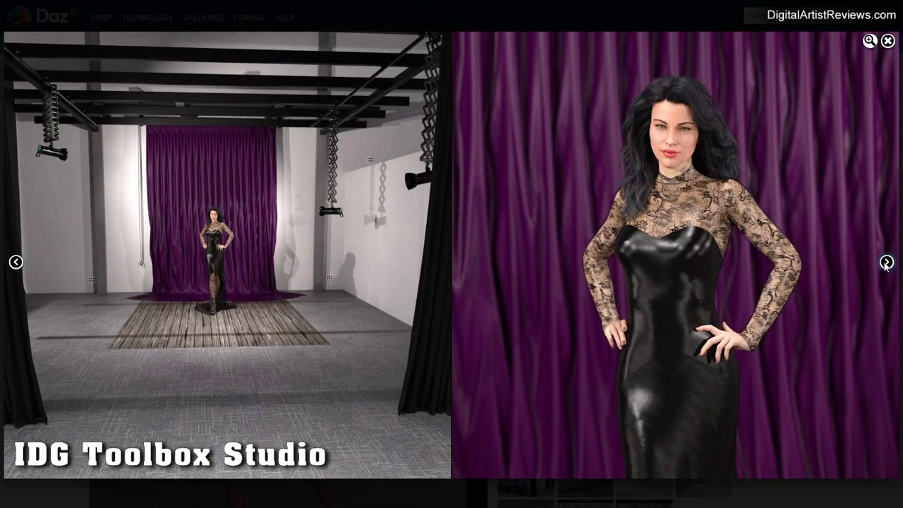
click(886, 263)
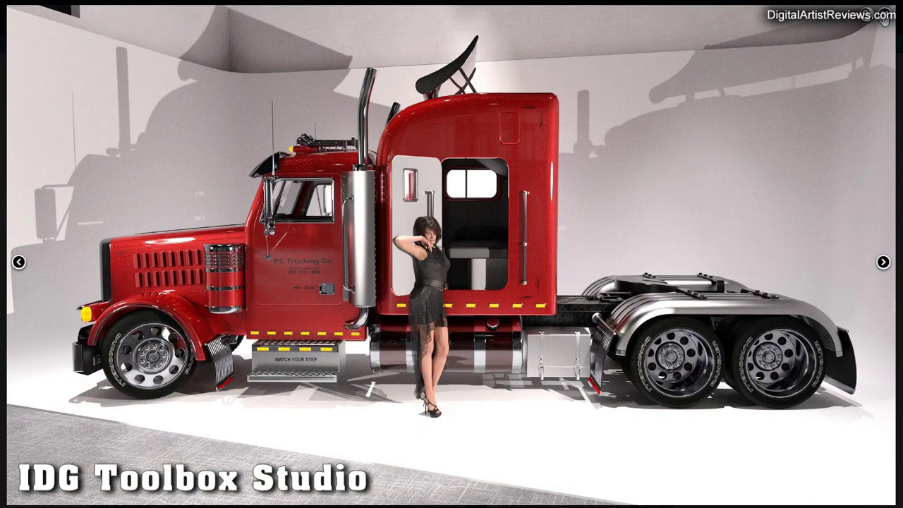
click(884, 15)
View enlarged promo images of the dressing room and the photo bays with purple drape and blue paper-roll backdrops
scroll(705, 317, down, 2)
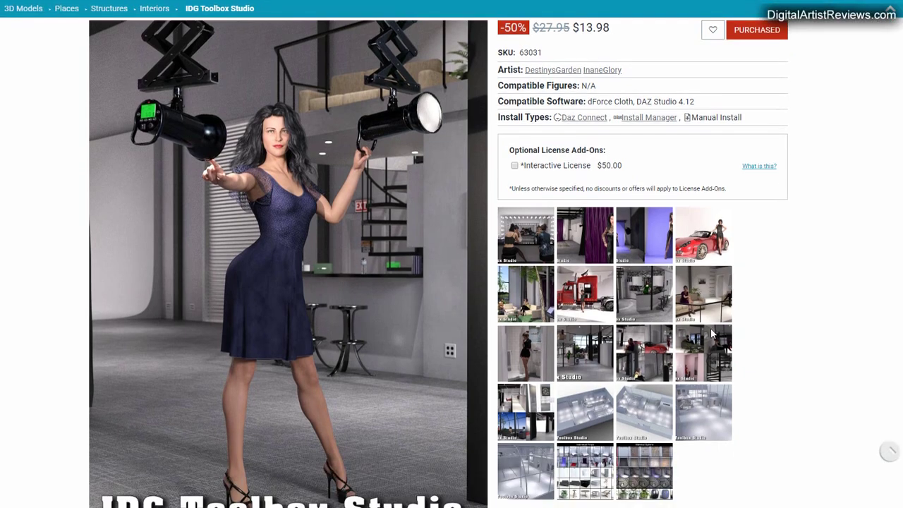
scroll(665, 357, down, 1)
click(524, 241)
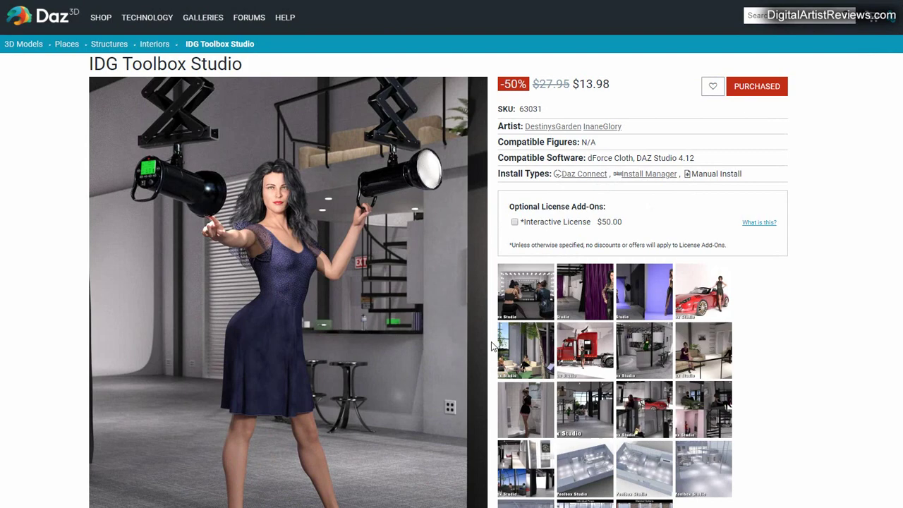
scroll(723, 390, down, 1)
scroll(720, 387, down, 2)
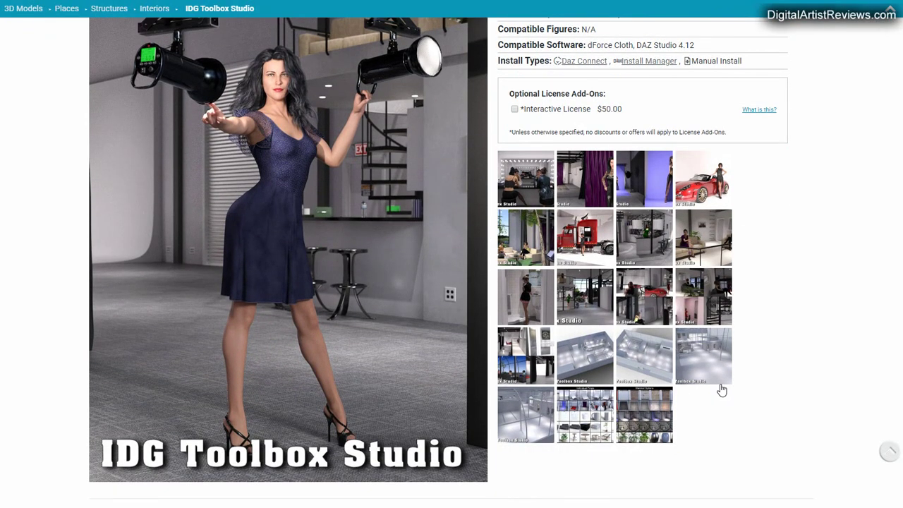
scroll(447, 299, up, 1)
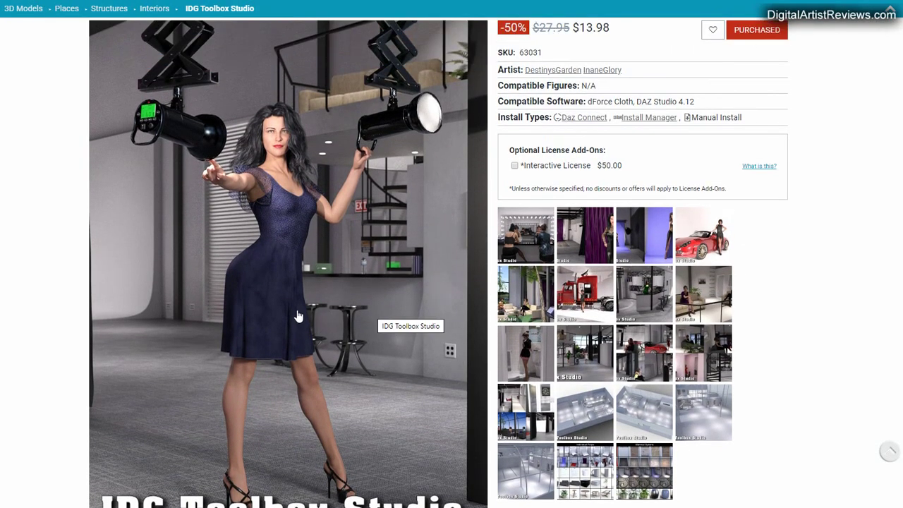
click(594, 247)
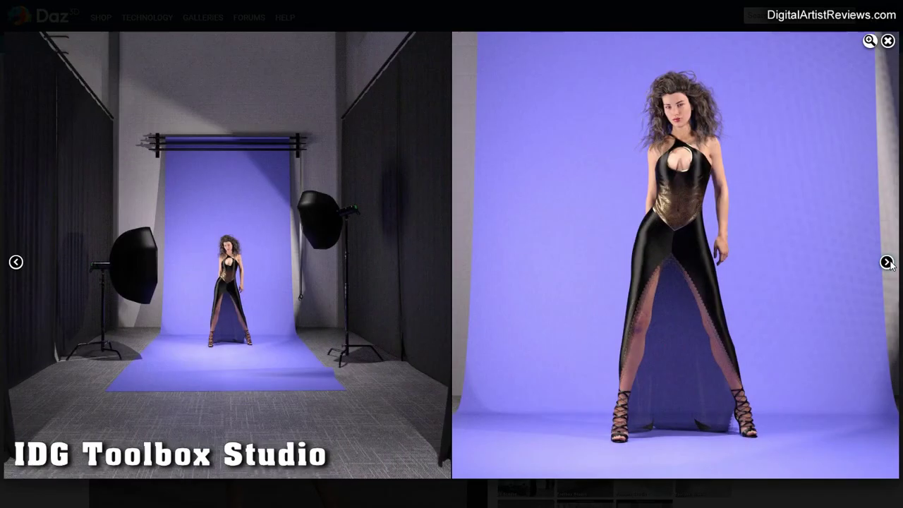
click(888, 263)
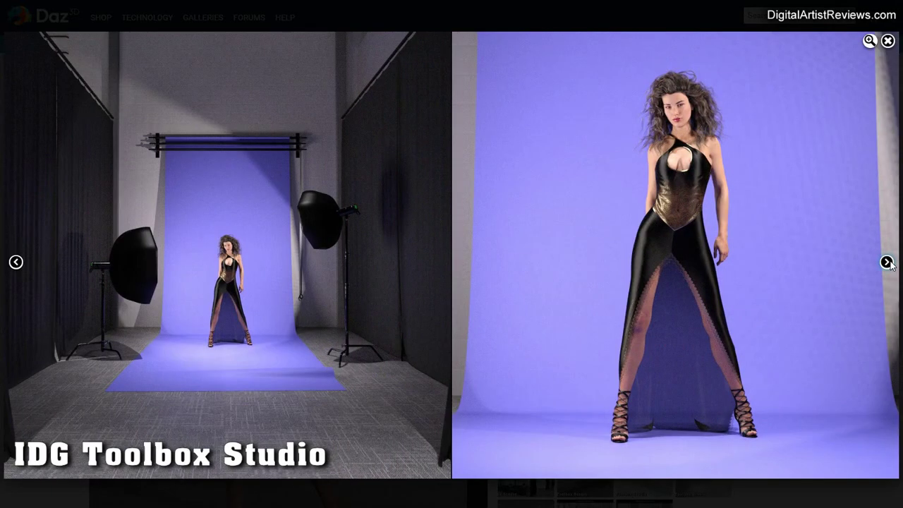
click(887, 41)
View the enlarged promo image of the studio interior with the kitchen, spiral staircase and balcony
scroll(769, 357, down, 1)
scroll(769, 359, down, 1)
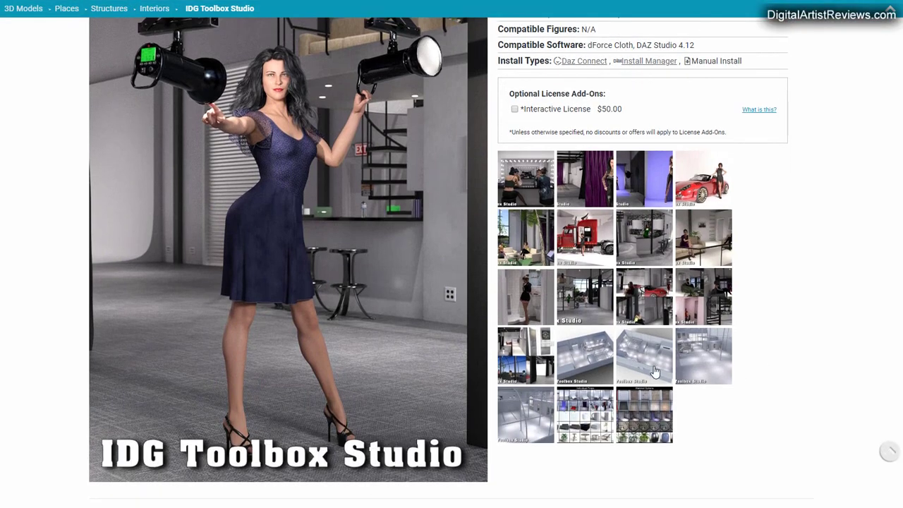
click(591, 310)
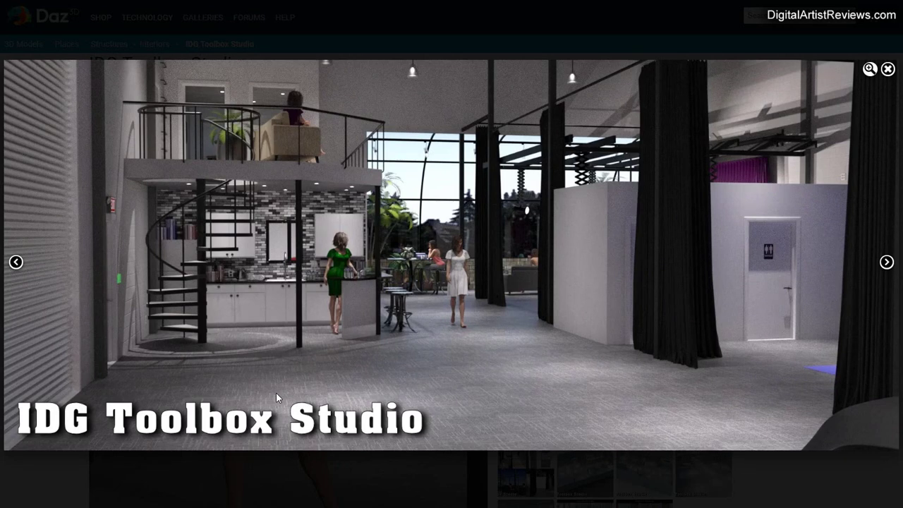
click(888, 69)
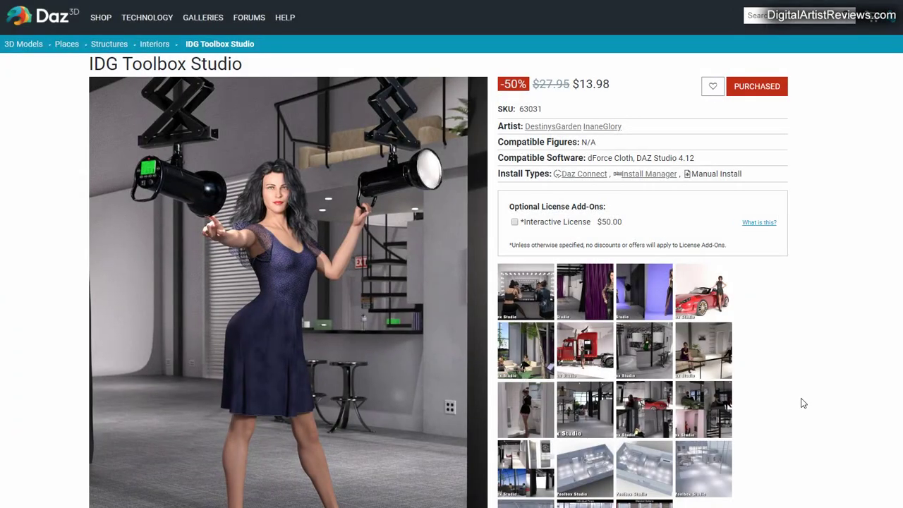
Read the product's Details and What's Included and Features sections
scroll(801, 400, down, 2)
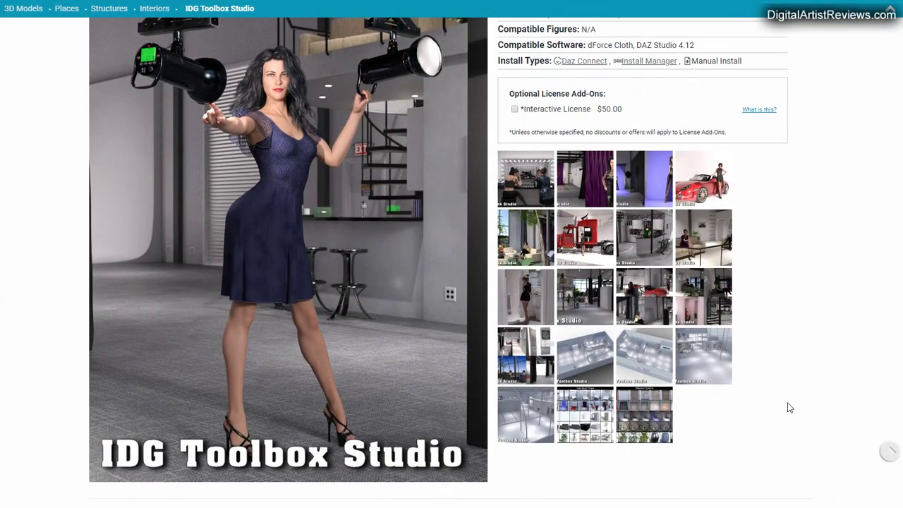
scroll(781, 427, down, 4)
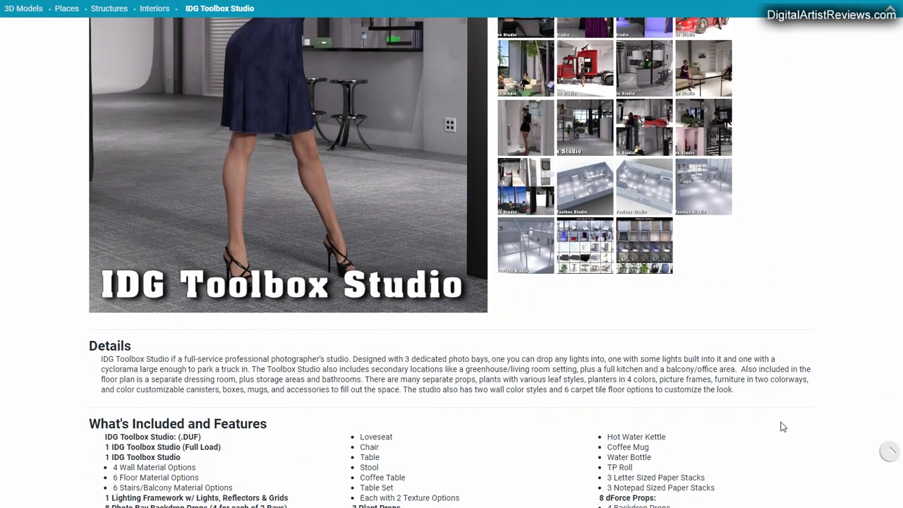
scroll(782, 425, up, 6)
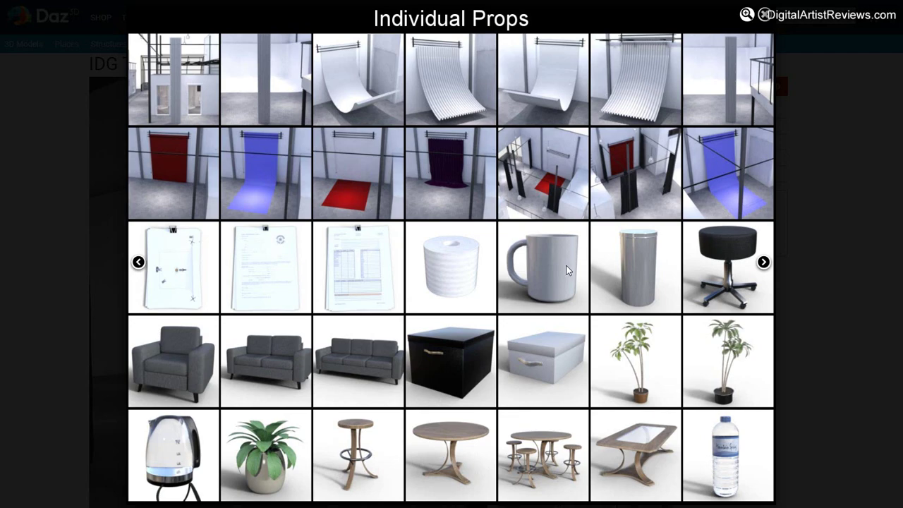
Browse the gallery from the Individual Props overview through the overhead renders of the whole studio, and close it
click(764, 262)
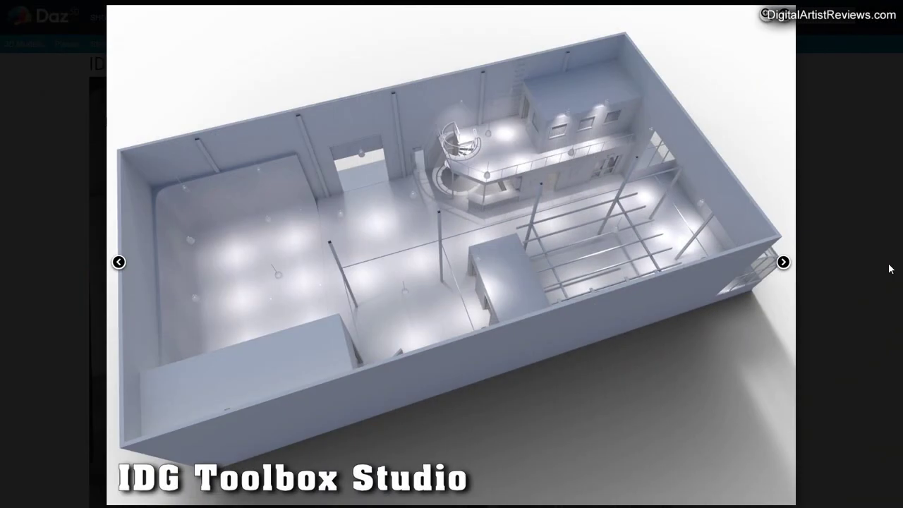
click(783, 262)
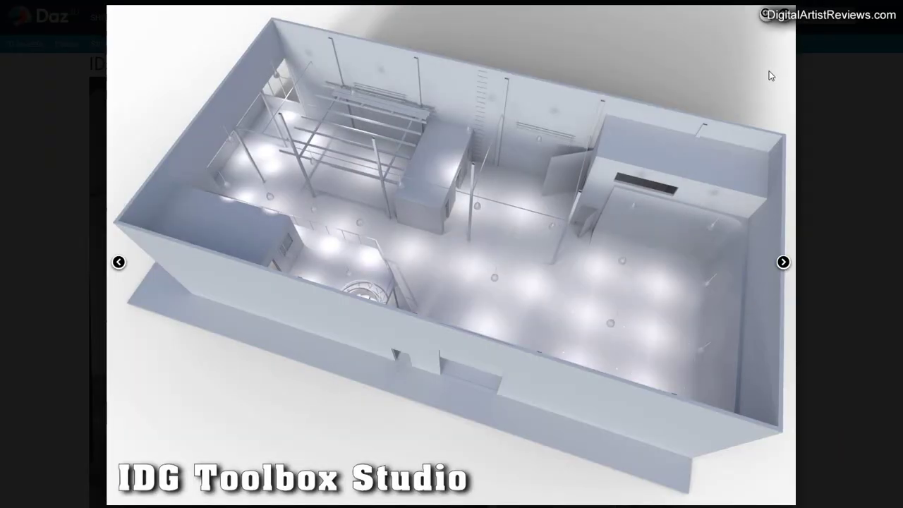
click(786, 16)
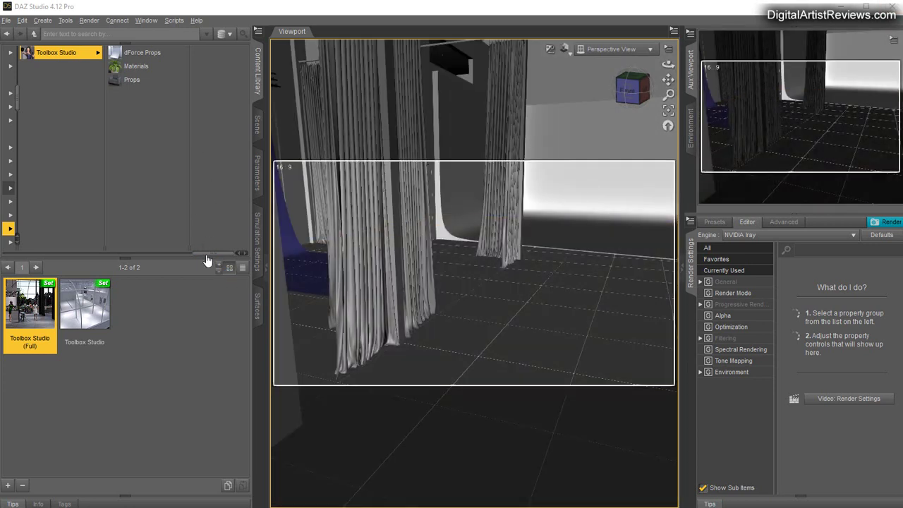
Switch to DAZ Studio and bring the loaded set's kitchen counter, bar stools and spiral staircase into the perspective view
mouse_move(206, 255)
mouse_down()
mouse_move(60, 258)
mouse_move(195, 259)
mouse_up()
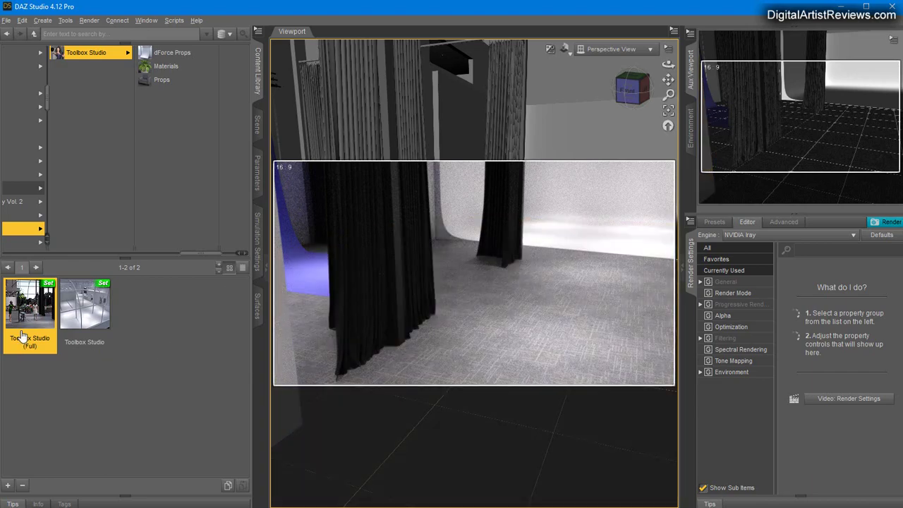
drag(668, 94, 669, 134)
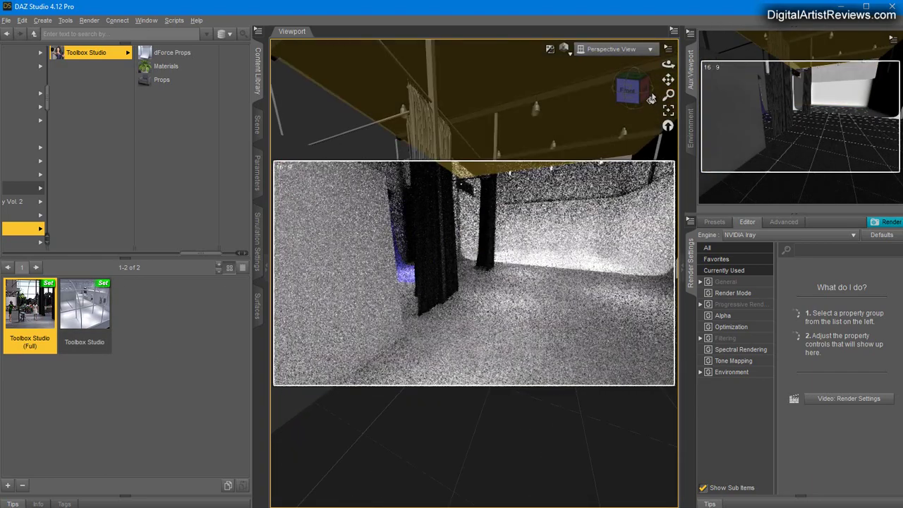
drag(668, 64, 667, 65)
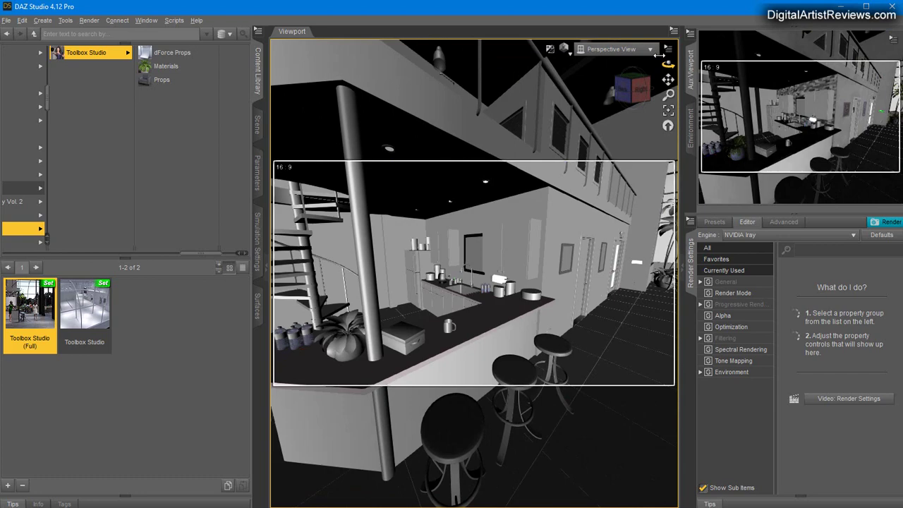
Review the Environment render settings and the advanced NVIDIA Iray hardware devices, ending back on the Environment settings
click(734, 373)
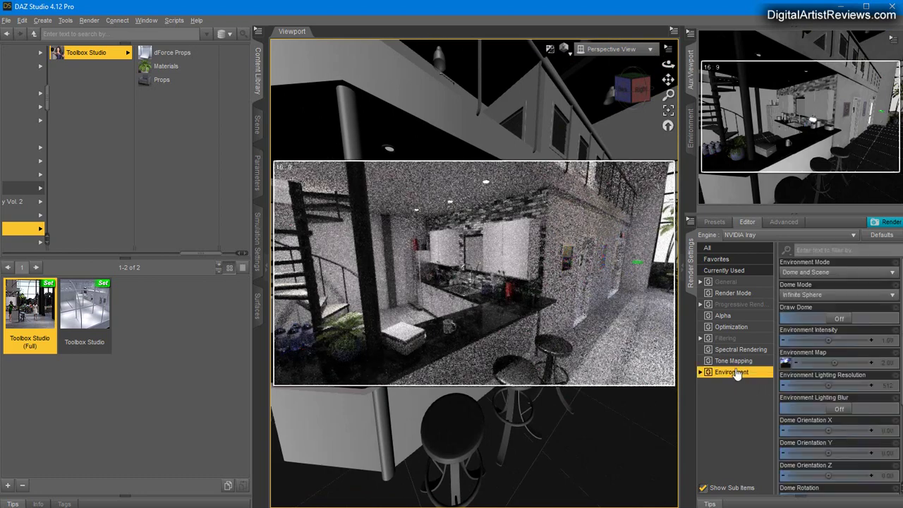
click(779, 223)
click(709, 421)
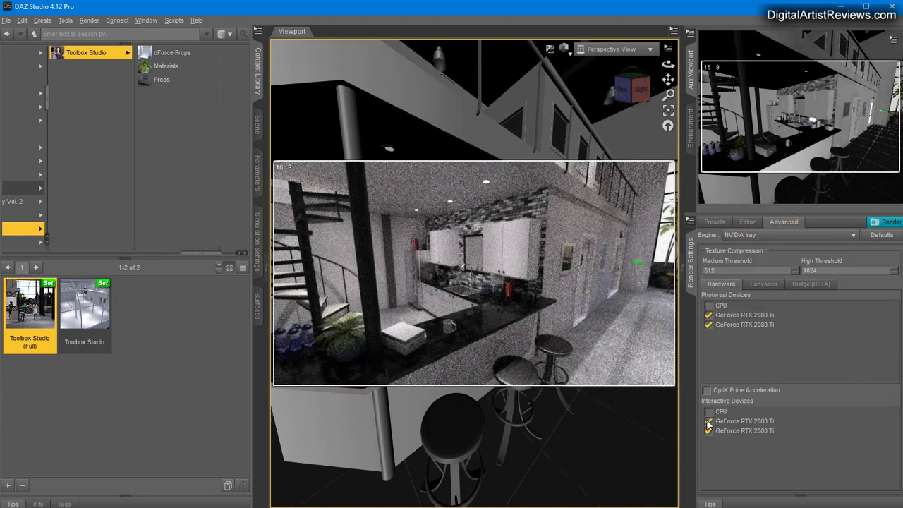
click(747, 223)
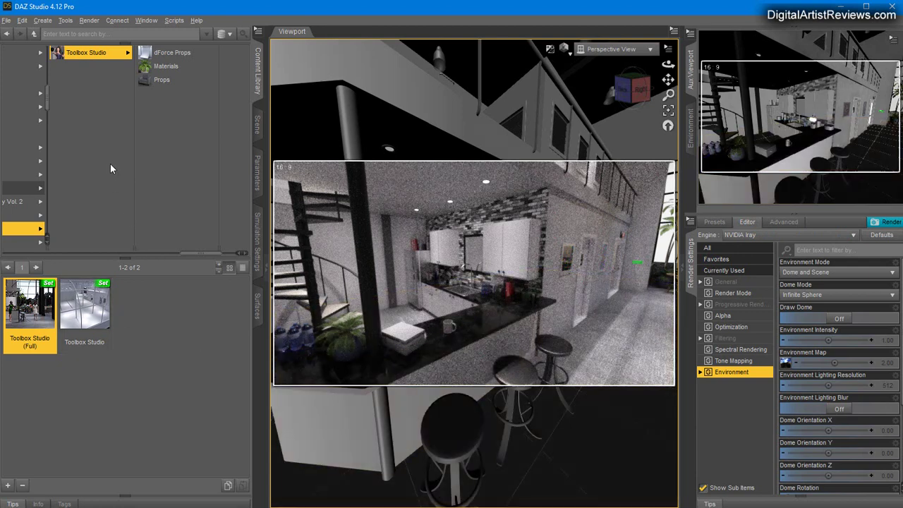
Examine the Toolbox Studio dForce Props, previewing the Bay 01 dForce Paperroll and Drape backdrops
click(163, 55)
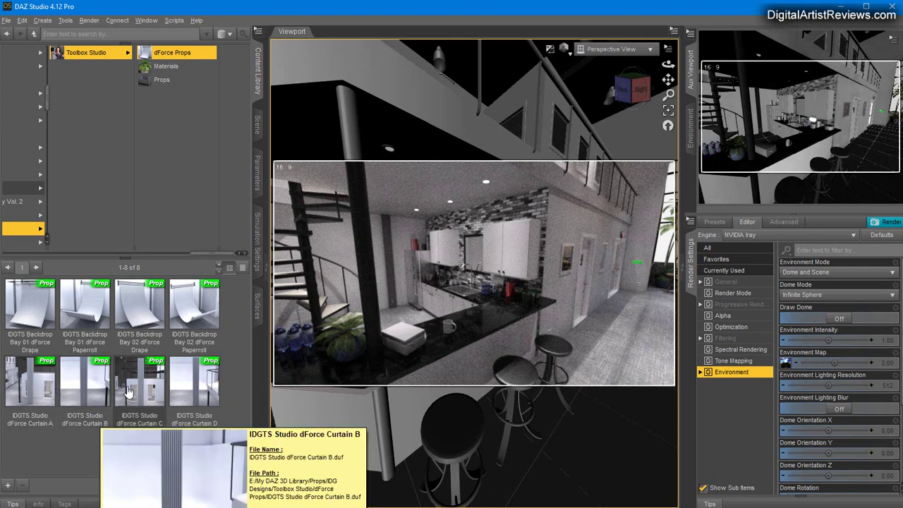
mouse_move(89, 321)
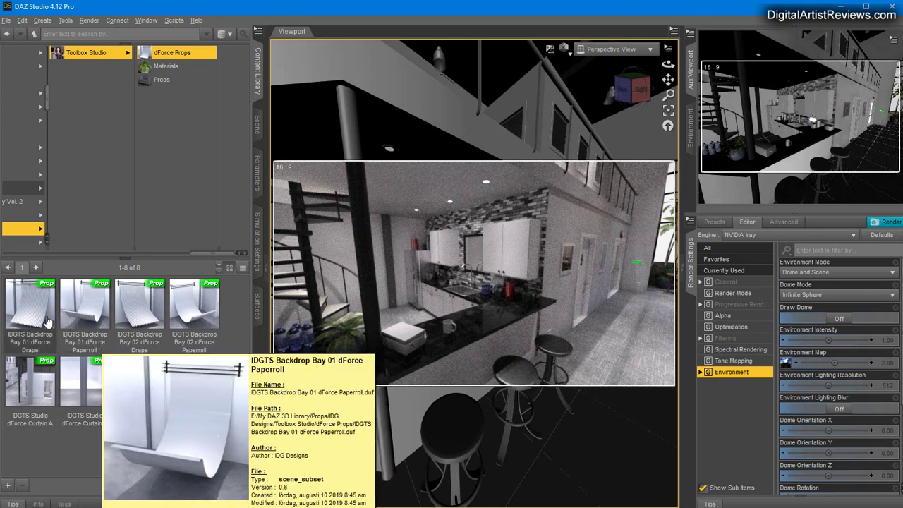
mouse_move(32, 314)
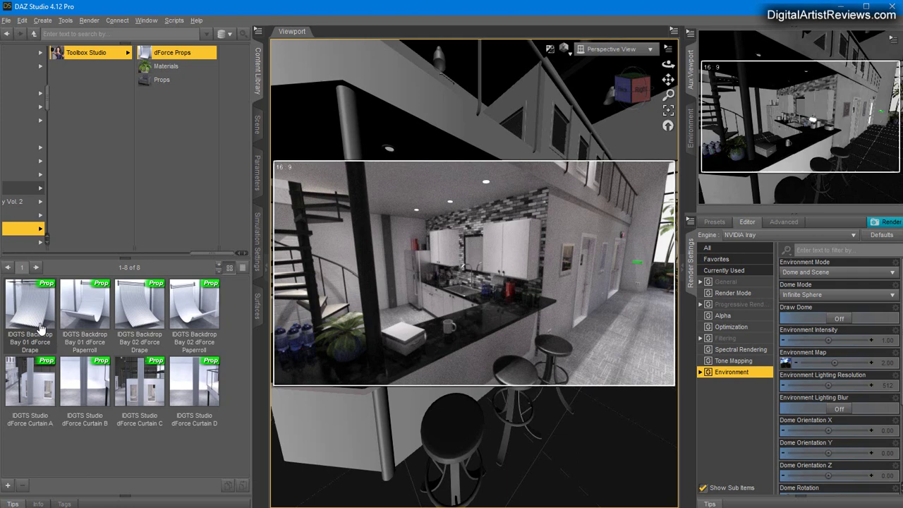
Look through the Toolbox Studio Materials, including the backdrop wall, floor and paper-roll presets
click(166, 66)
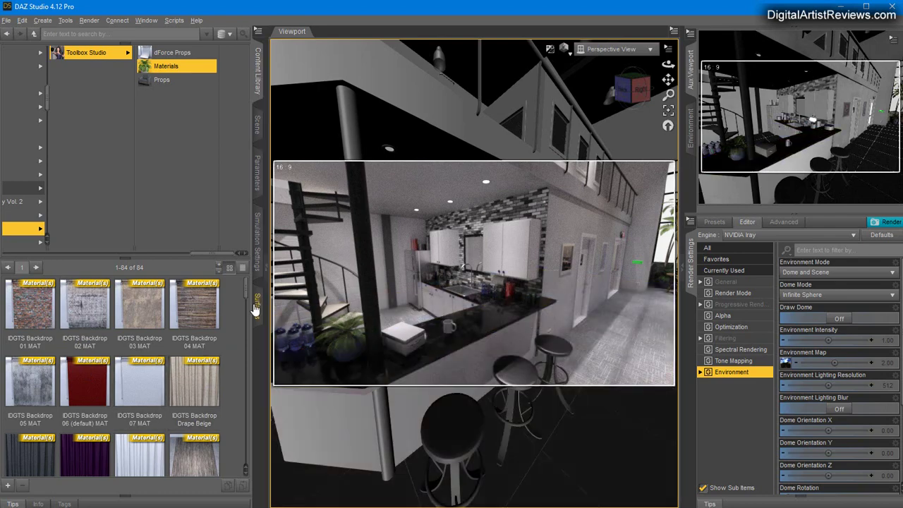
drag(247, 292, 247, 312)
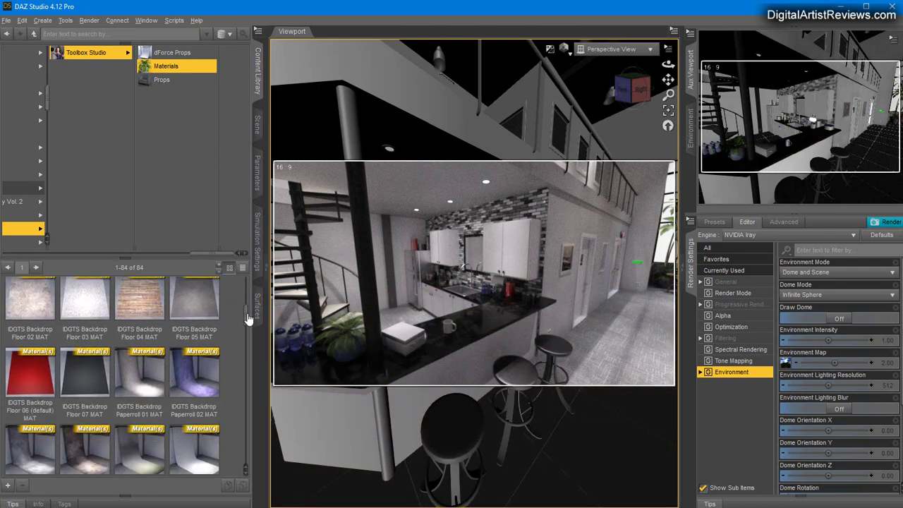
drag(247, 319, 235, 231)
Look through the Toolbox Studio Props and bring the parent IDG Designs folder back into view in the content library
click(162, 79)
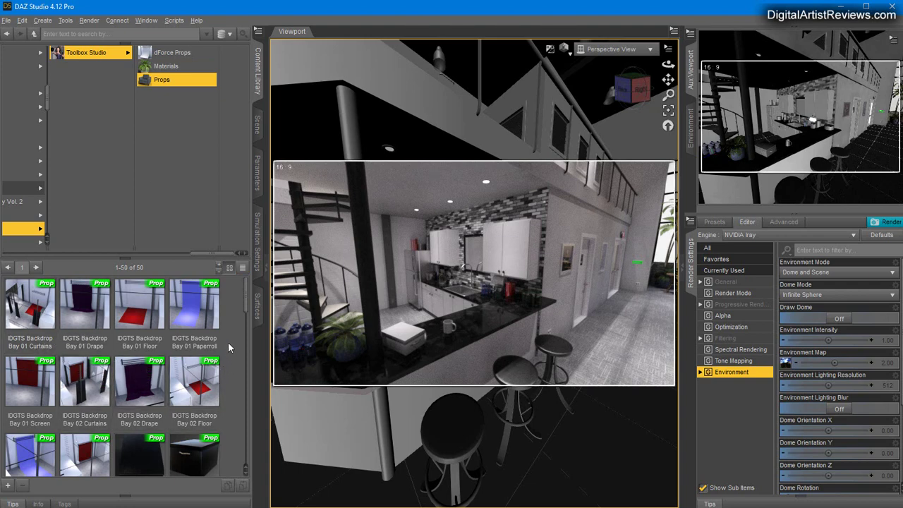
mouse_move(247, 296)
mouse_down()
mouse_move(251, 457)
mouse_move(254, 285)
mouse_up()
drag(217, 258, 177, 256)
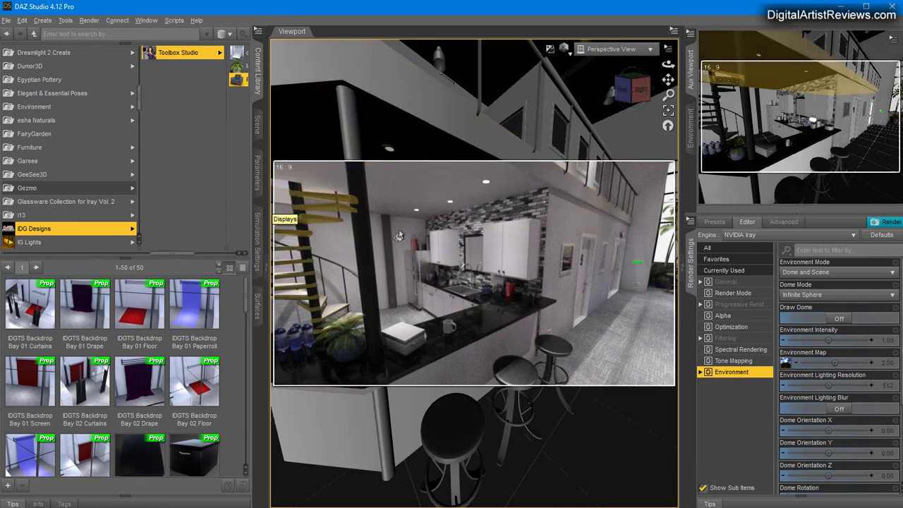
Inspect the kitchen counter, cabinets and sink up close, and show the advanced render hardware settings
mouse_move(670, 93)
mouse_down()
mouse_move(669, 79)
mouse_move(668, 103)
mouse_up()
drag(669, 66, 655, 65)
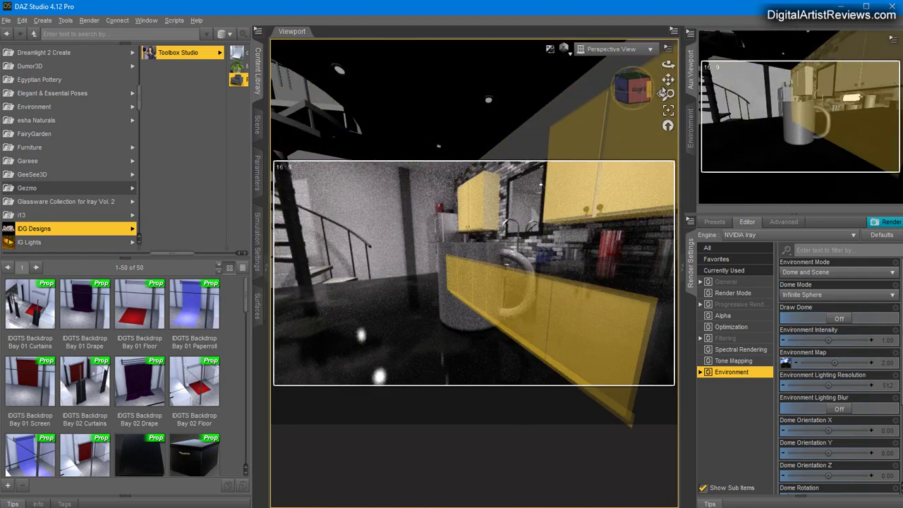
drag(668, 80, 642, 123)
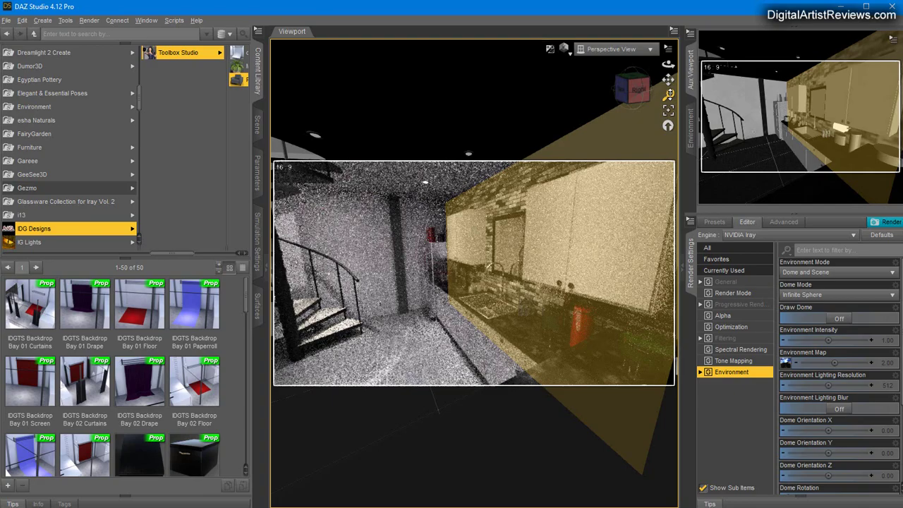
drag(668, 94, 647, 70)
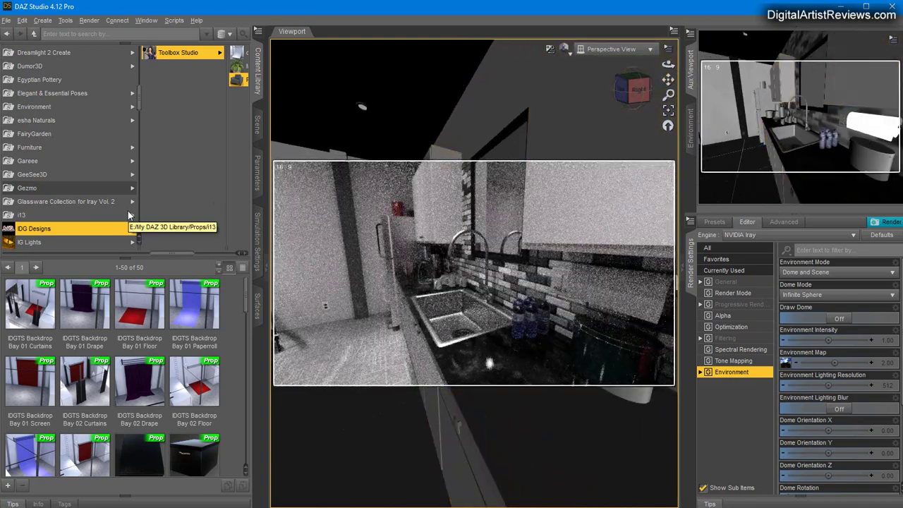
click(785, 223)
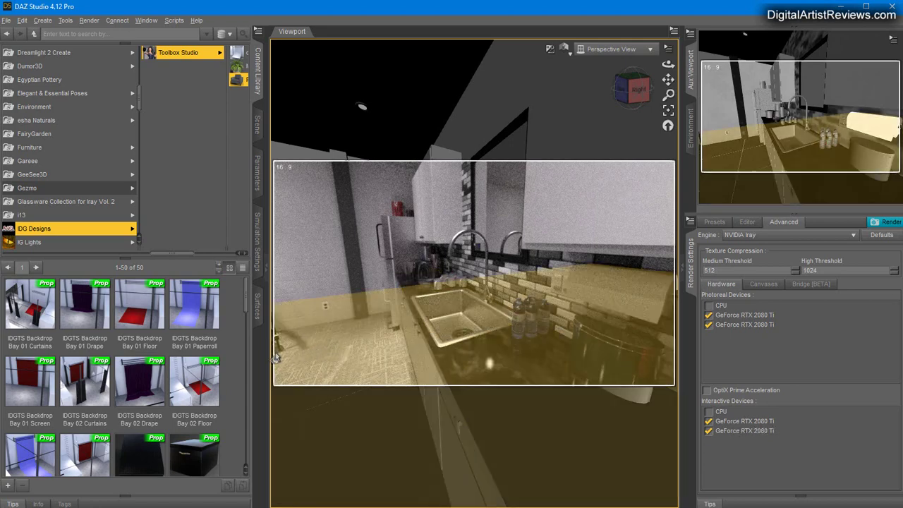
Widen the viewport and look around the kitchen ceiling, the spiral stairs and the studio's backdrop area
drag(267, 347, 201, 347)
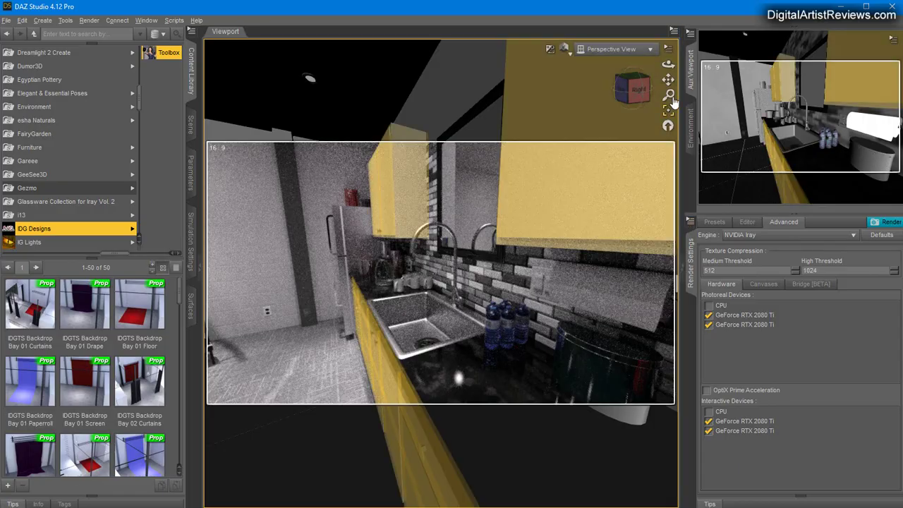
drag(668, 64, 668, 21)
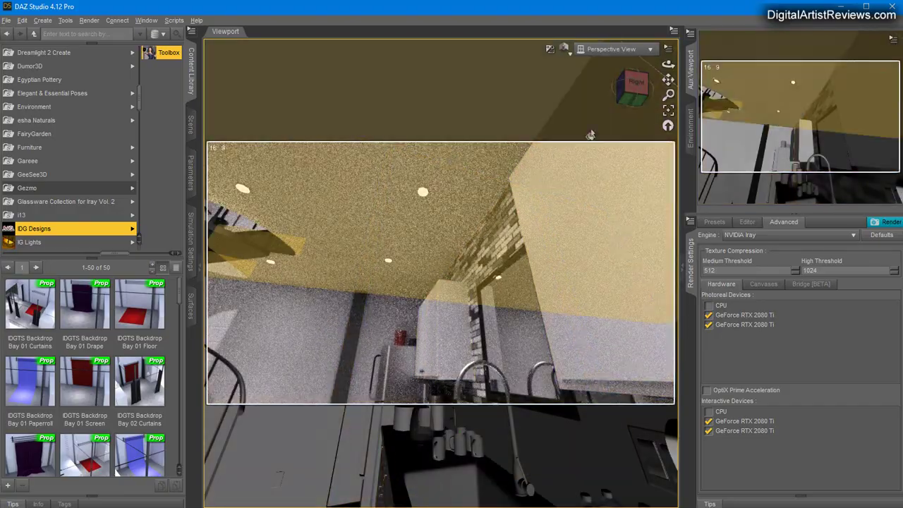
drag(668, 64, 25, 264)
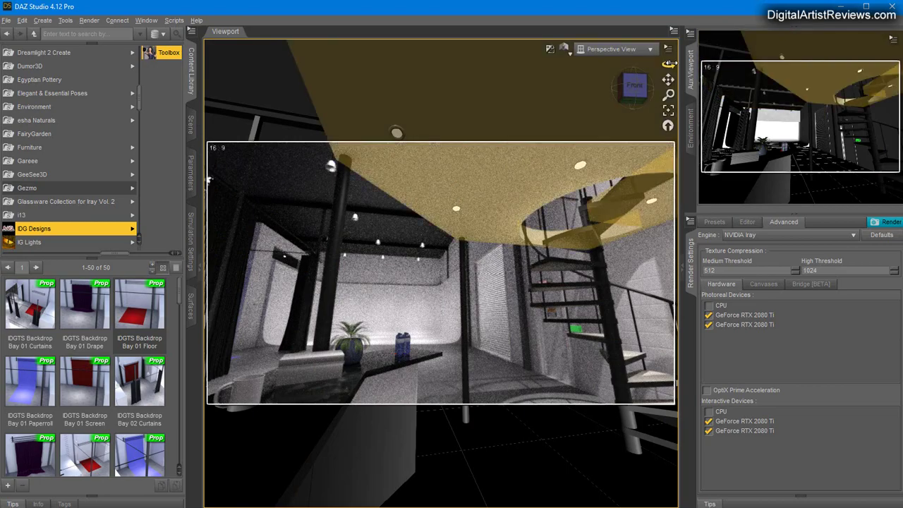
drag(668, 63, 326, 176)
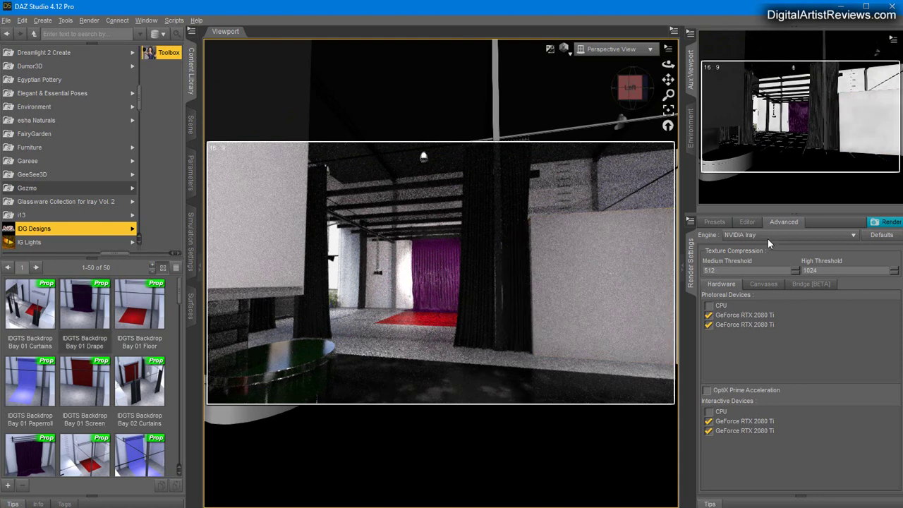
Turn on the post denoiser in the Iray filtering settings with a start iteration of 0, and return to the hardware settings
click(748, 226)
click(725, 339)
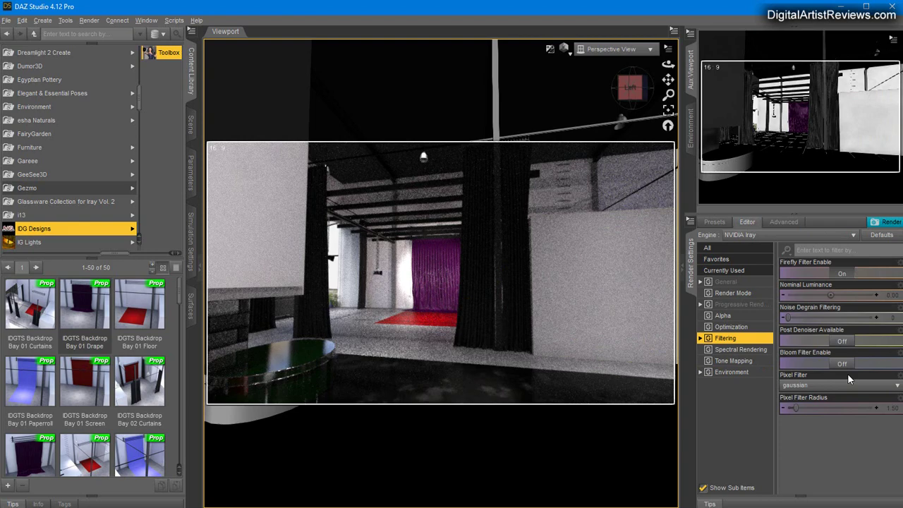
click(843, 343)
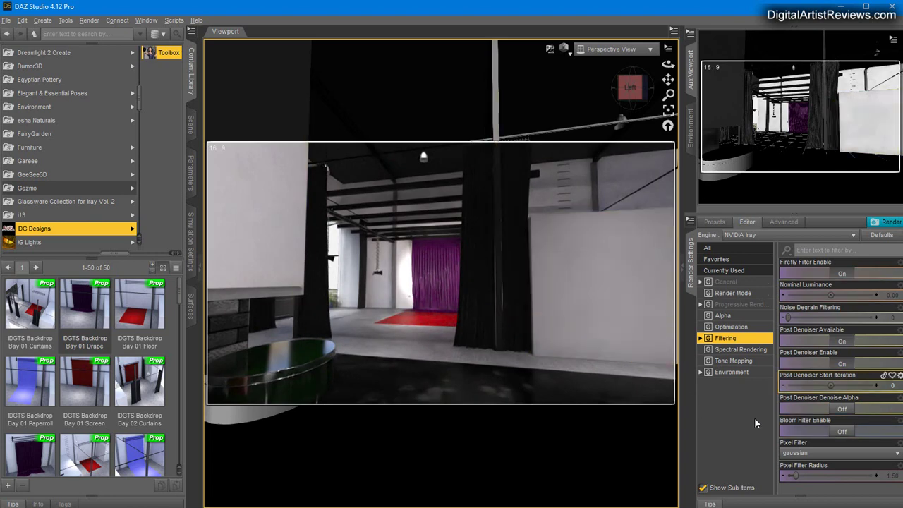
click(782, 222)
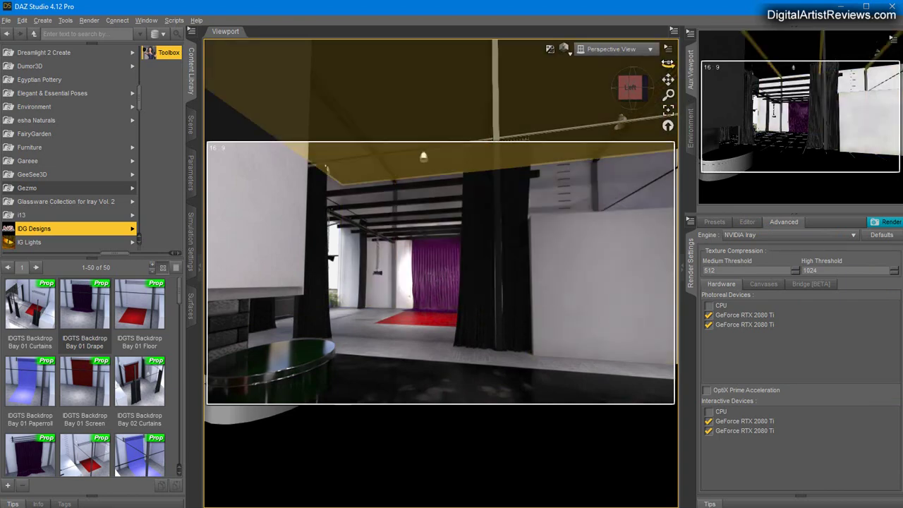
Bring the greenhouse lounge into view, remove the render environment's map and turn on Draw Dome
drag(668, 64, 709, 64)
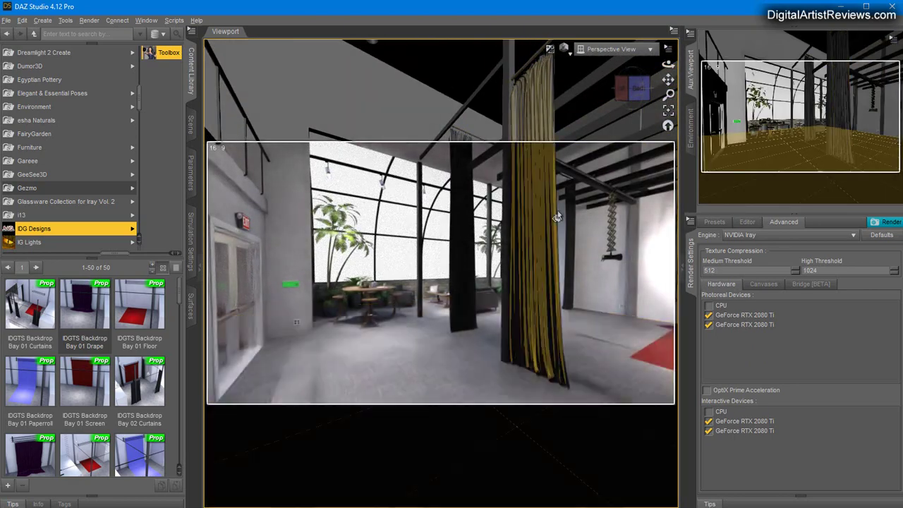
drag(673, 94, 673, 69)
click(746, 222)
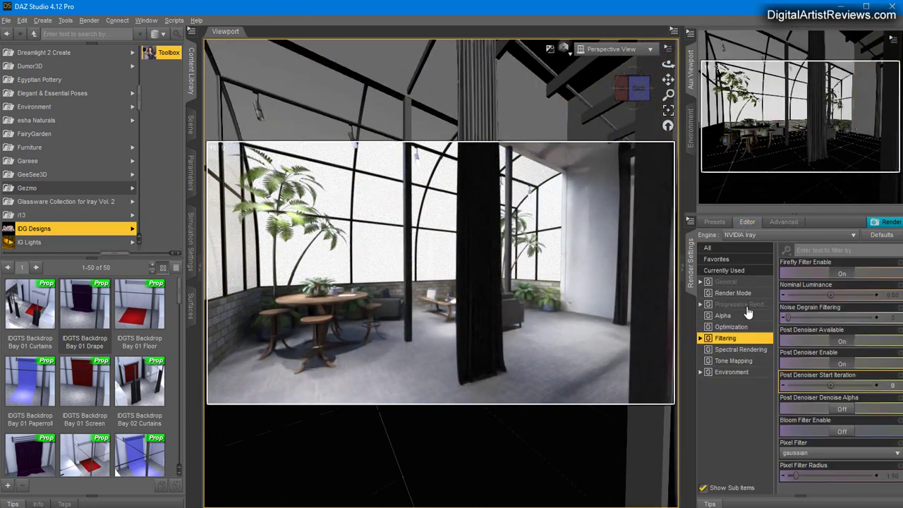
click(731, 373)
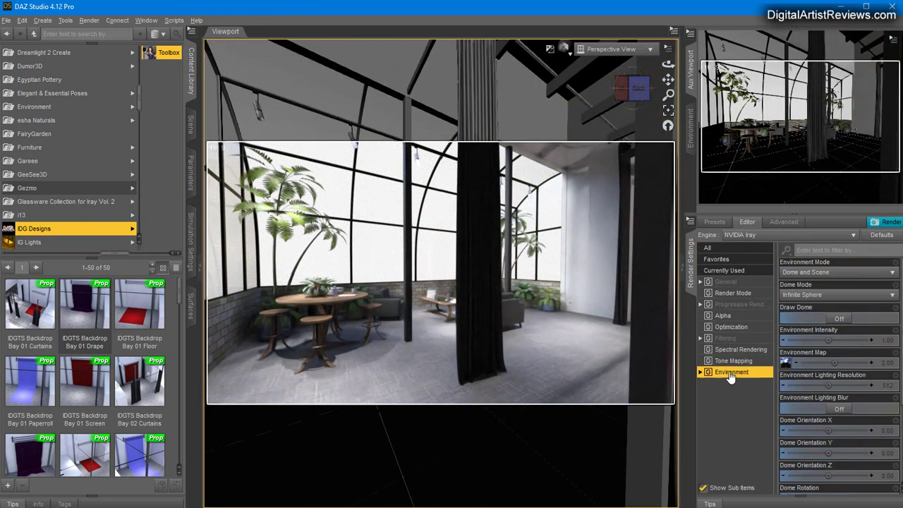
click(789, 364)
click(797, 7)
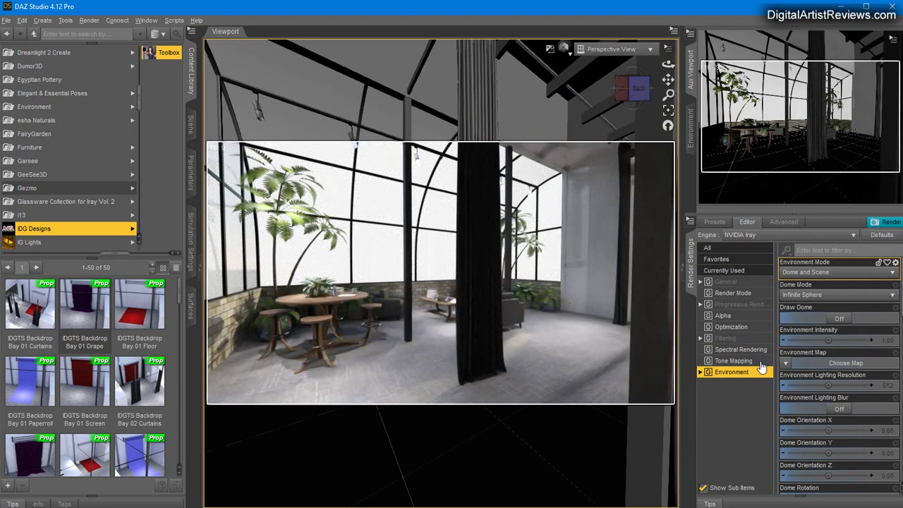
click(836, 319)
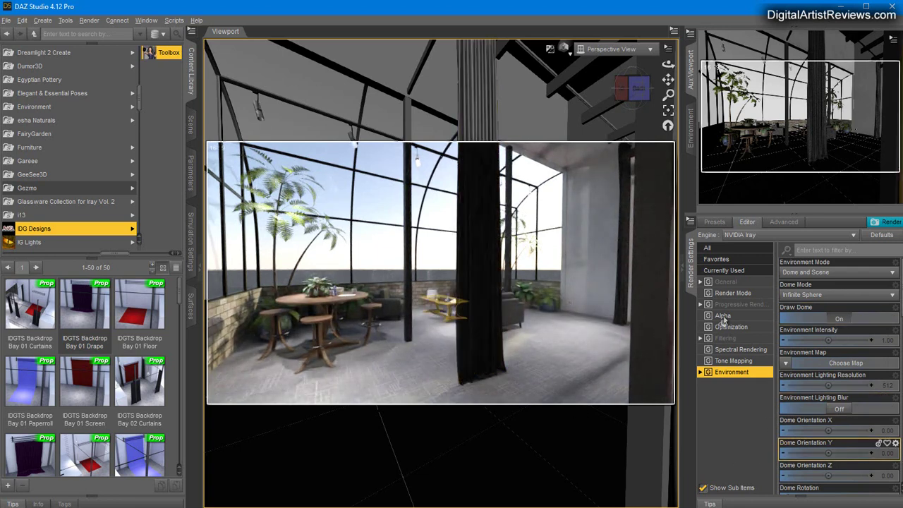
Set the environment's dome rotation to 141.97 and the SS Horizon Blur to 2
scroll(821, 395, down, 6)
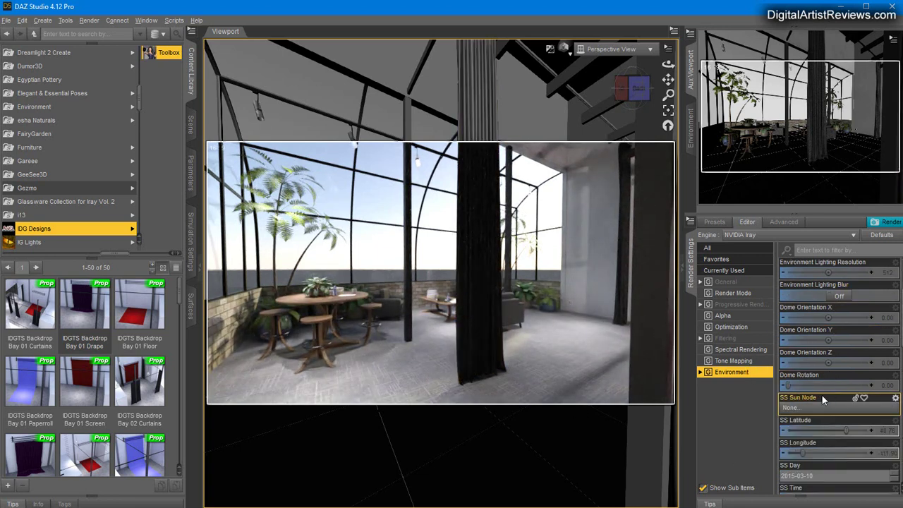
drag(788, 362, 819, 364)
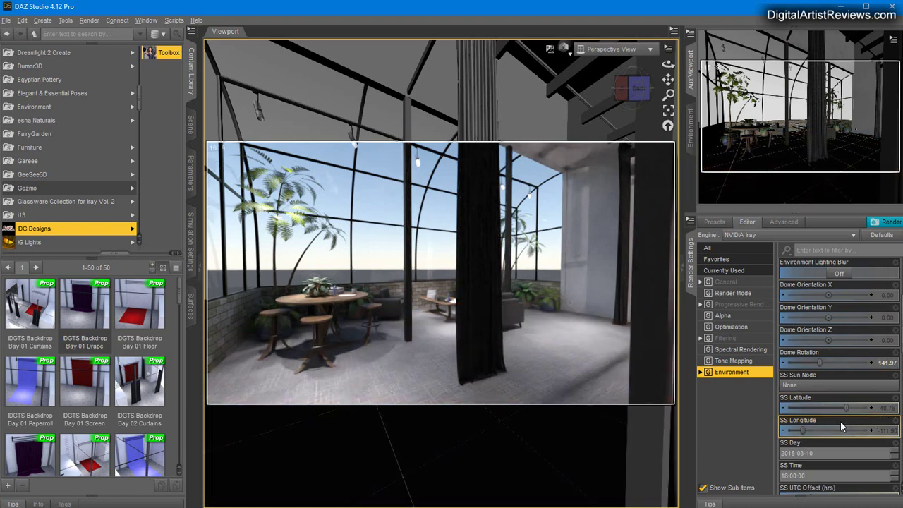
scroll(840, 424, down, 5)
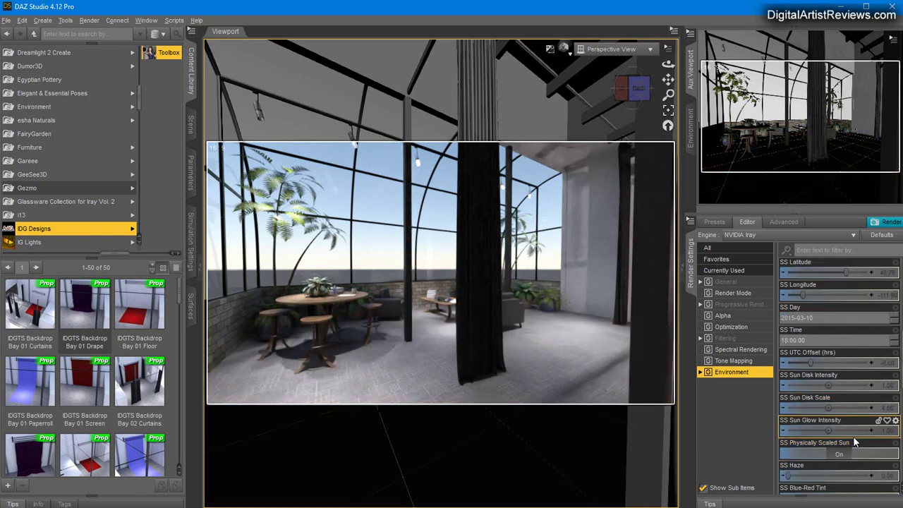
scroll(853, 441, down, 5)
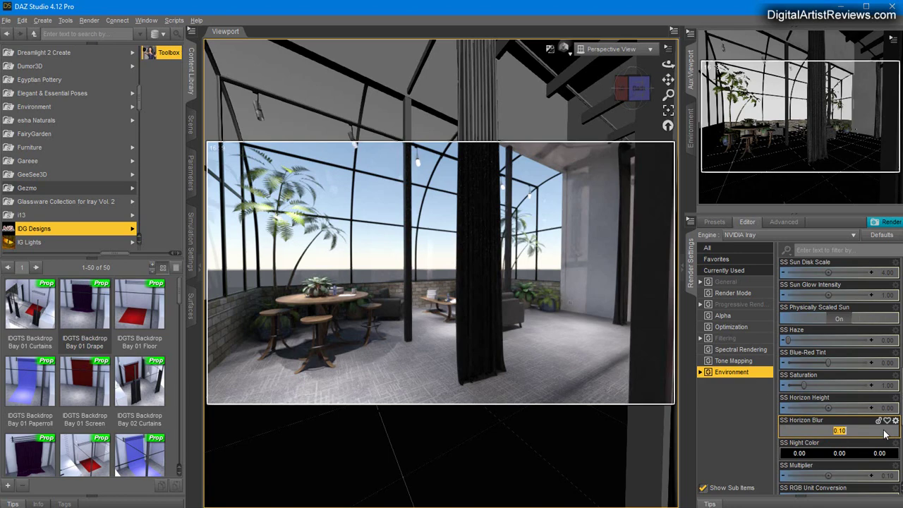
text(2)
key(Return)
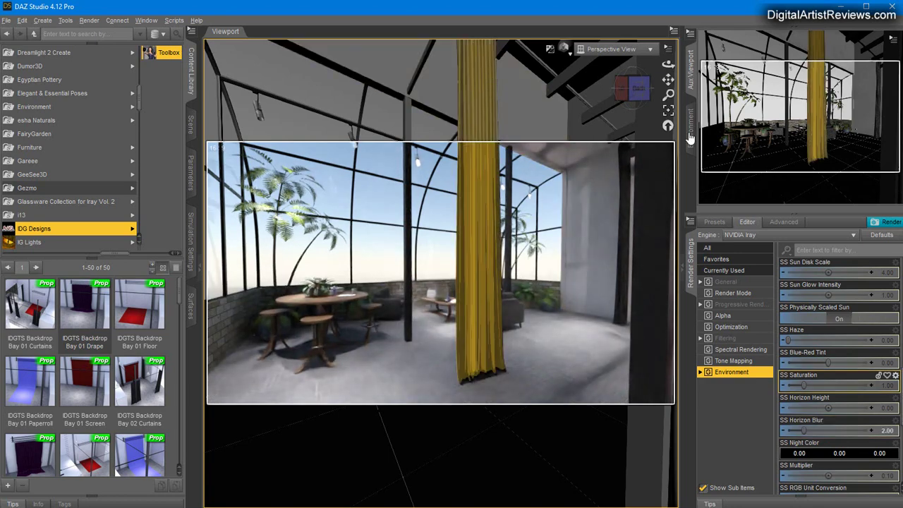
Inspect the studio entrance, its exit doors and the lobby with potted plants behind them
drag(671, 62, 675, 66)
scroll(800, 319, up, 8)
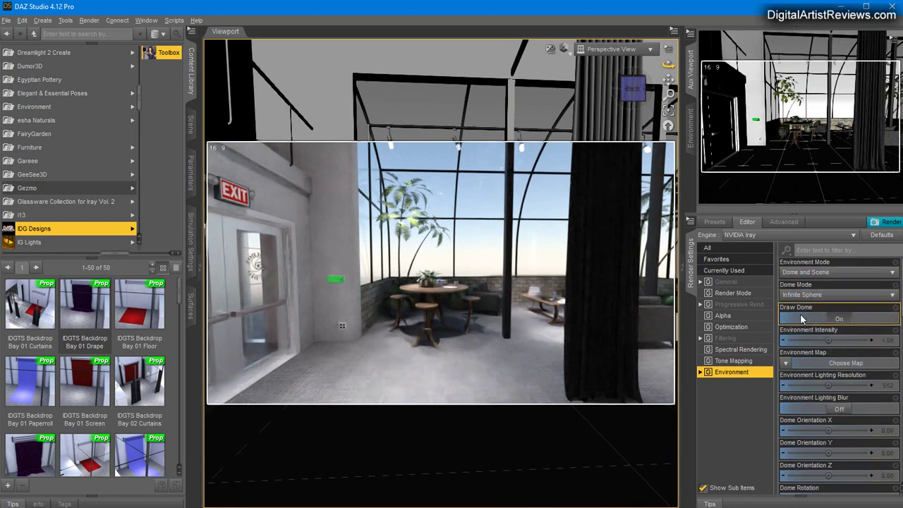
scroll(800, 313, up, 3)
drag(668, 64, 507, 216)
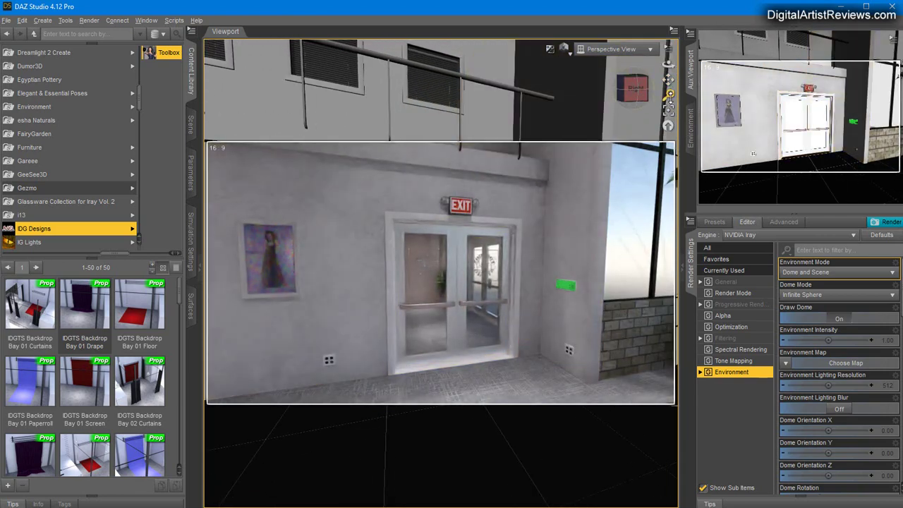
drag(669, 95, 668, 95)
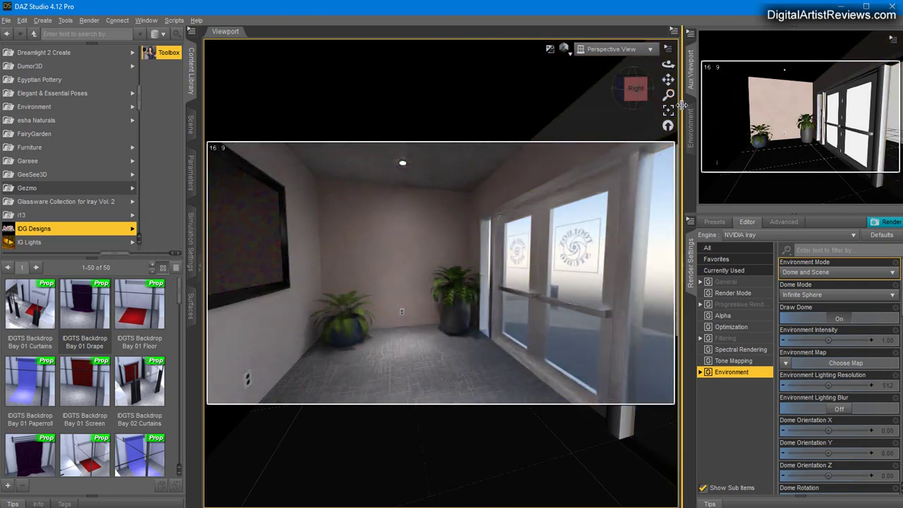
drag(669, 94, 737, 79)
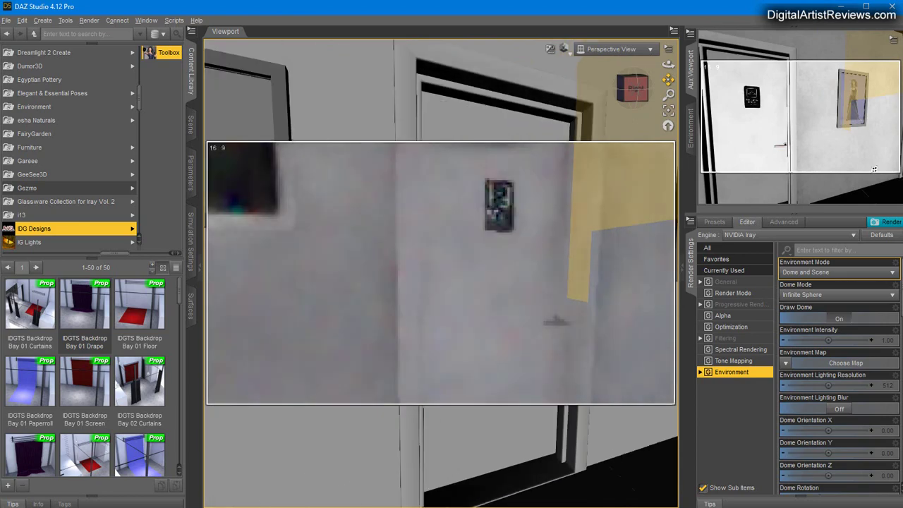
Inspect the pink dressing room, including its lighted makeup mirror, counter, stools and doorways
drag(874, 170, 593, 69)
drag(668, 94, 668, 64)
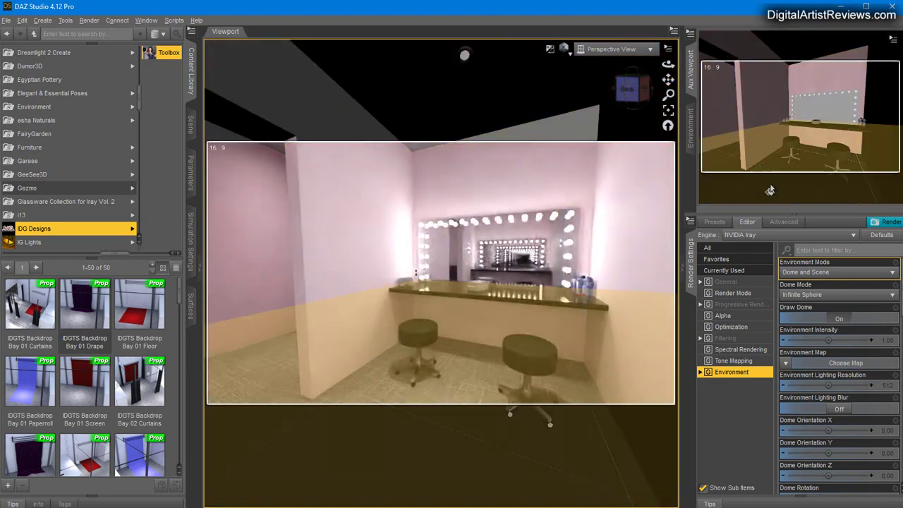
drag(668, 64, 586, 65)
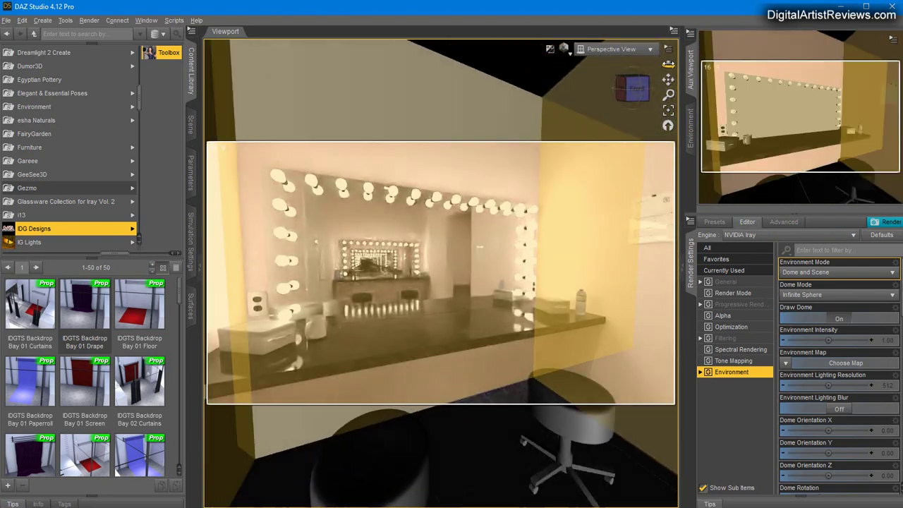
drag(668, 64, 600, 65)
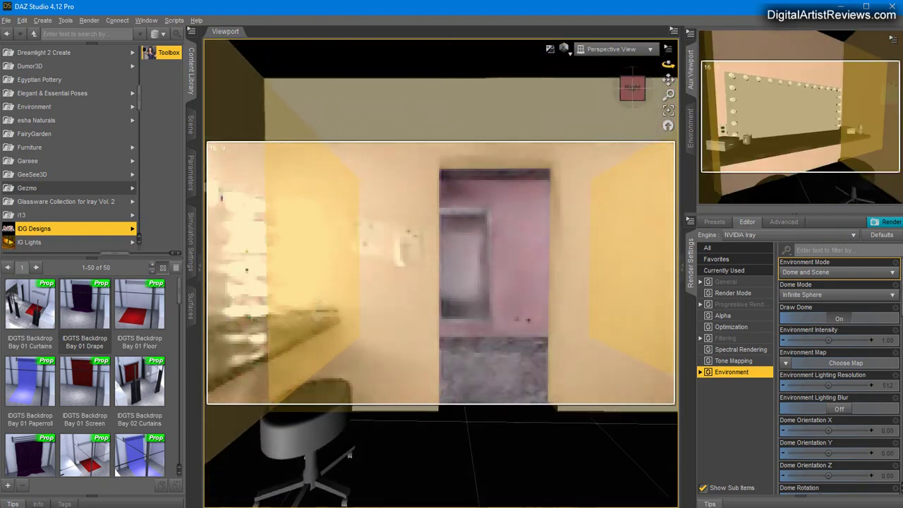
drag(669, 95, 593, 64)
drag(668, 64, 621, 65)
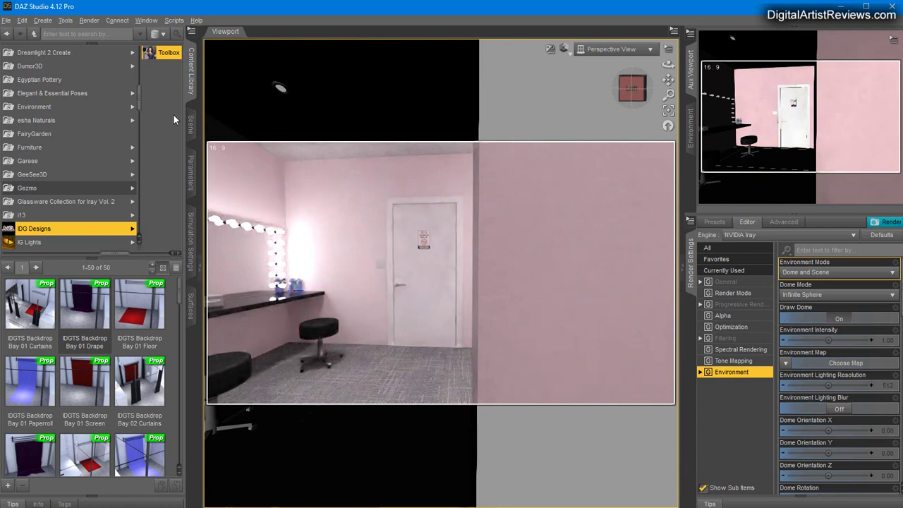
Expand the Toolbox Studio node in the scene hierarchy and bring the kitchen counter into view
click(191, 123)
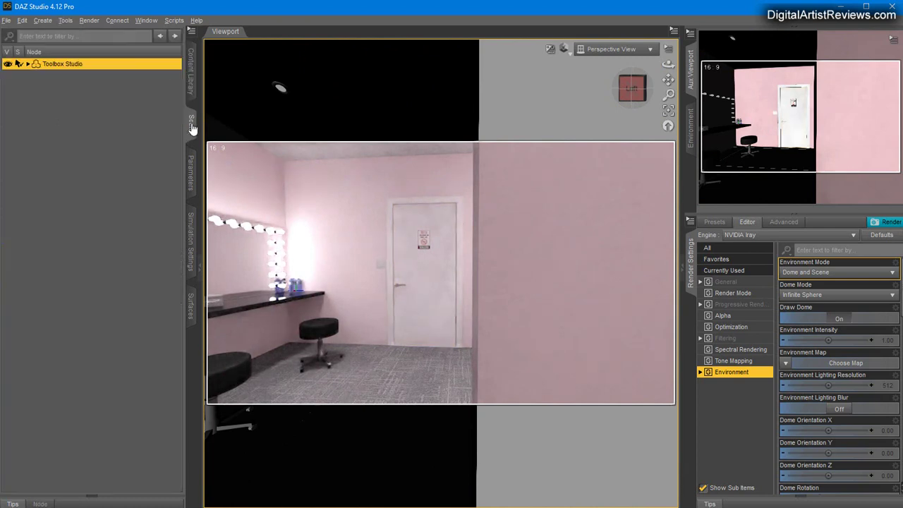
click(27, 64)
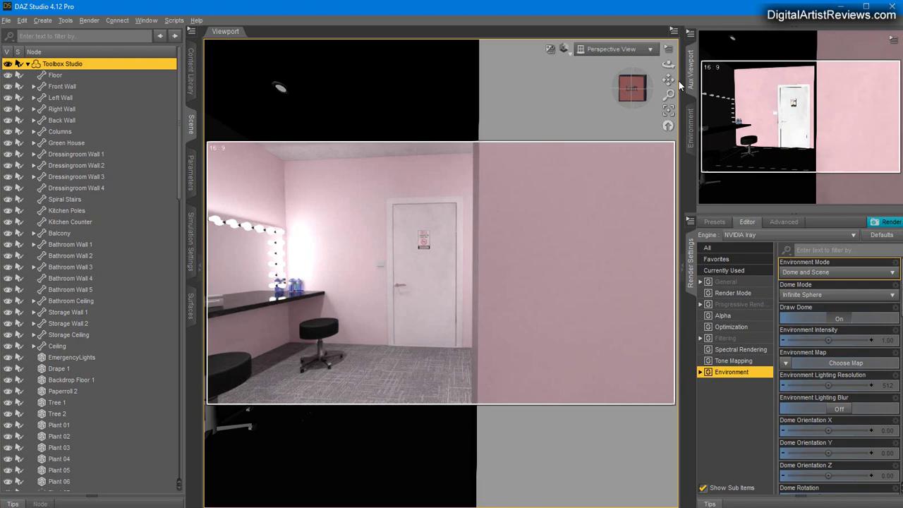
mouse_move(668, 80)
mouse_down()
mouse_move(662, 67)
mouse_move(659, 74)
mouse_up()
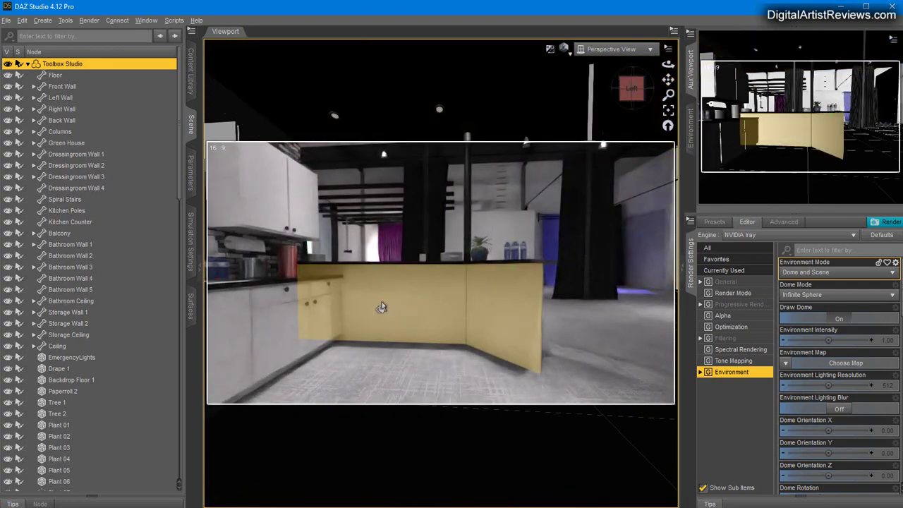
Try to delete the Balcony node of Toolbox Studio, and undo the deletion
click(59, 234)
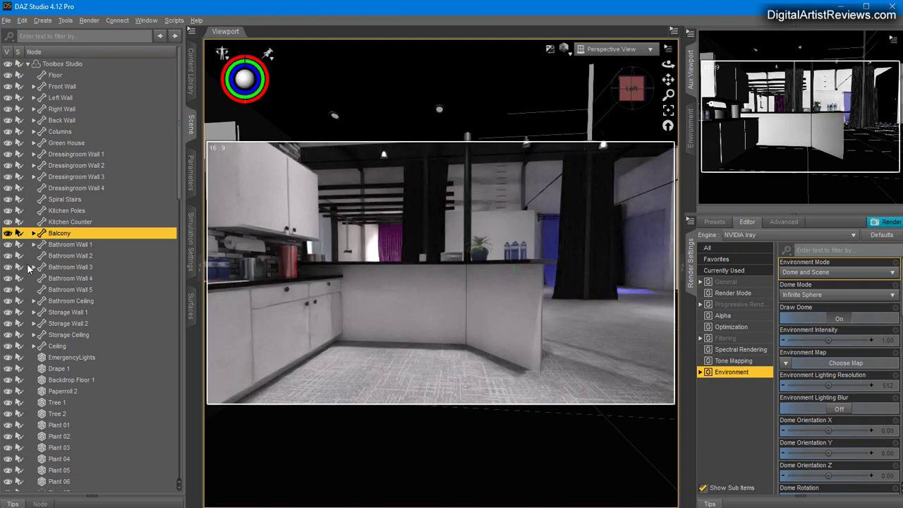
right_click(79, 235)
click(92, 256)
click(23, 20)
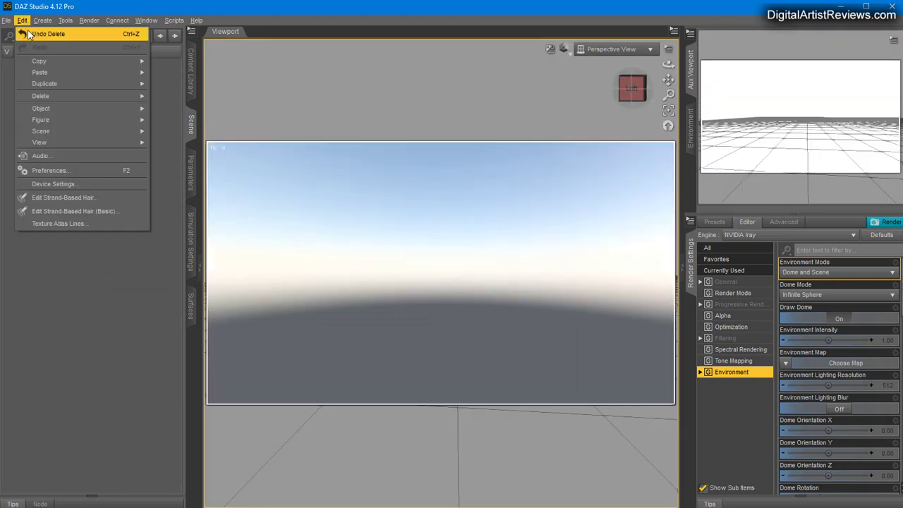
click(36, 33)
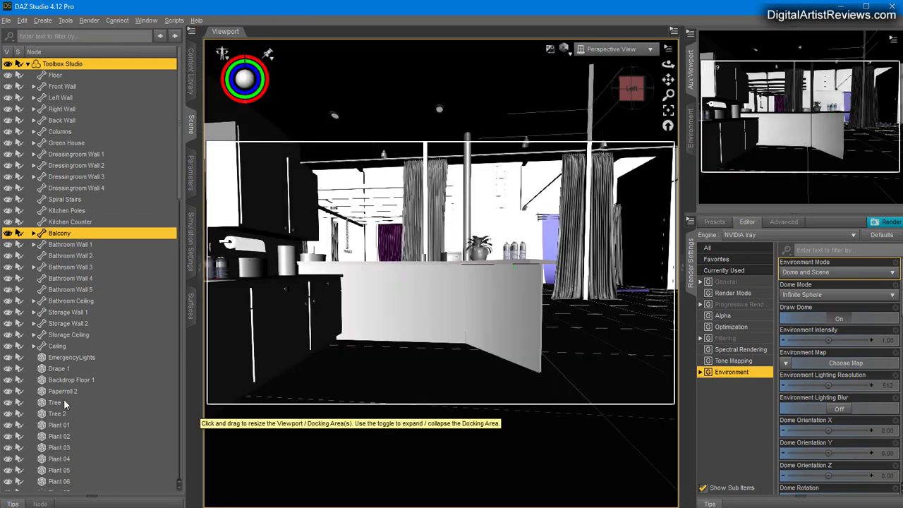
Examine the plants, furniture and instance groups listed under Toolbox Studio, and look up at the kitchen ceiling
scroll(90, 345, down, 5)
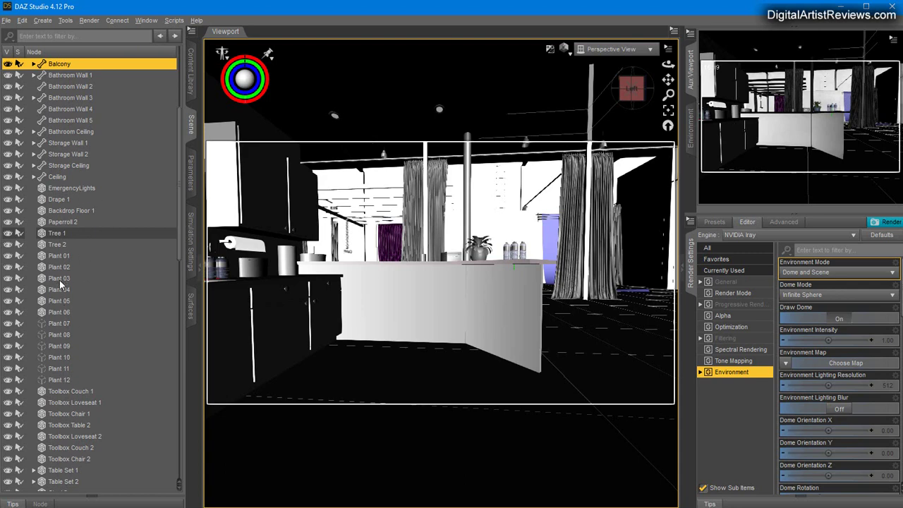
scroll(63, 266, down, 9)
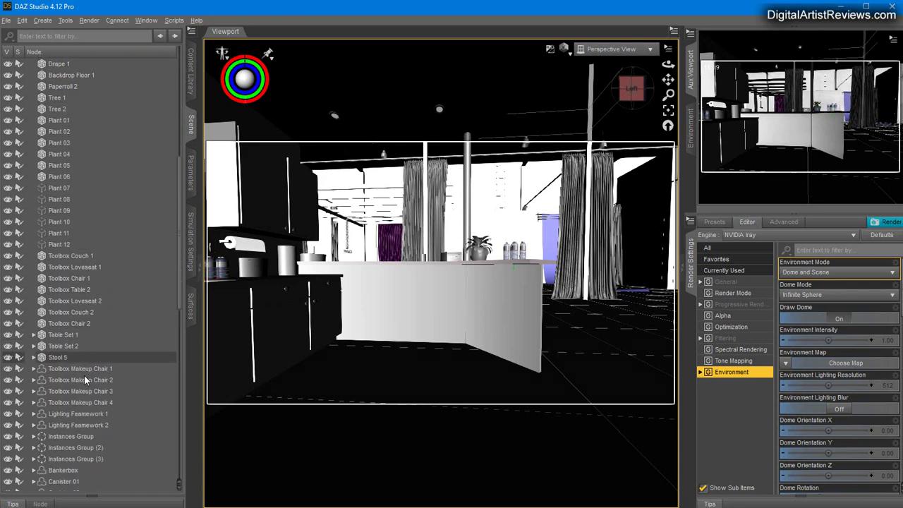
scroll(82, 382, up, 14)
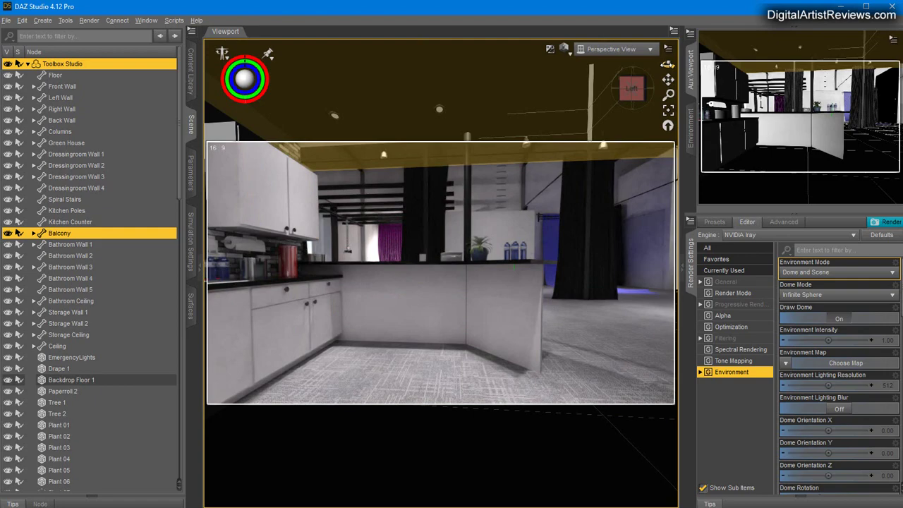
drag(667, 65, 667, 44)
click(336, 167)
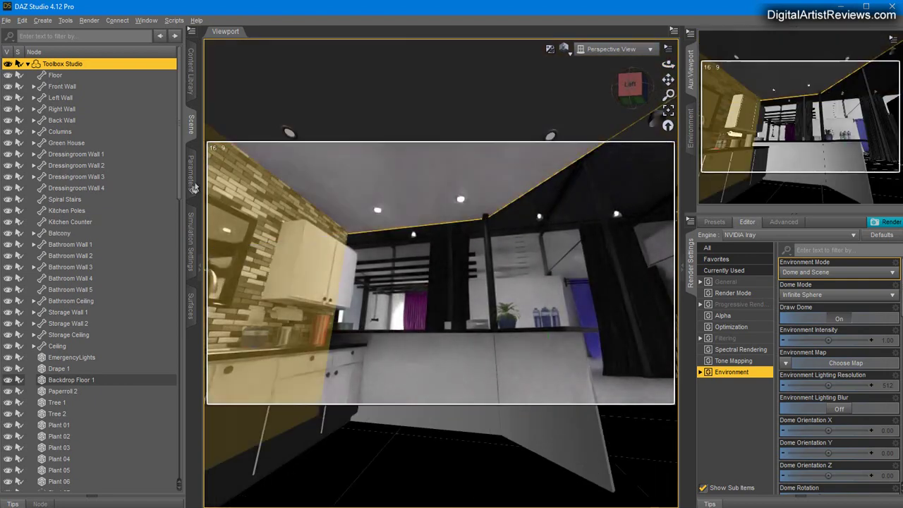
Try a Cutout Opacity of 0.00 on the Balcony surface of Toolbox Studio, and restore it to 1.00
click(60, 234)
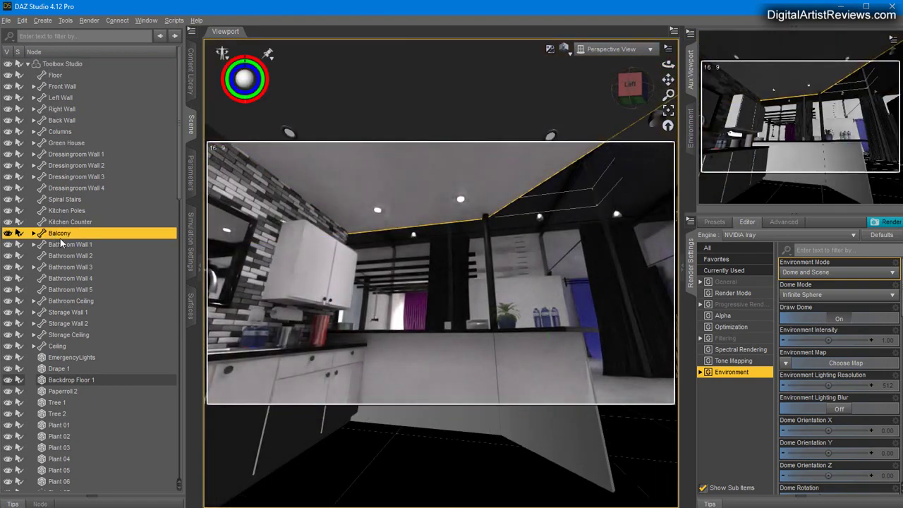
click(190, 305)
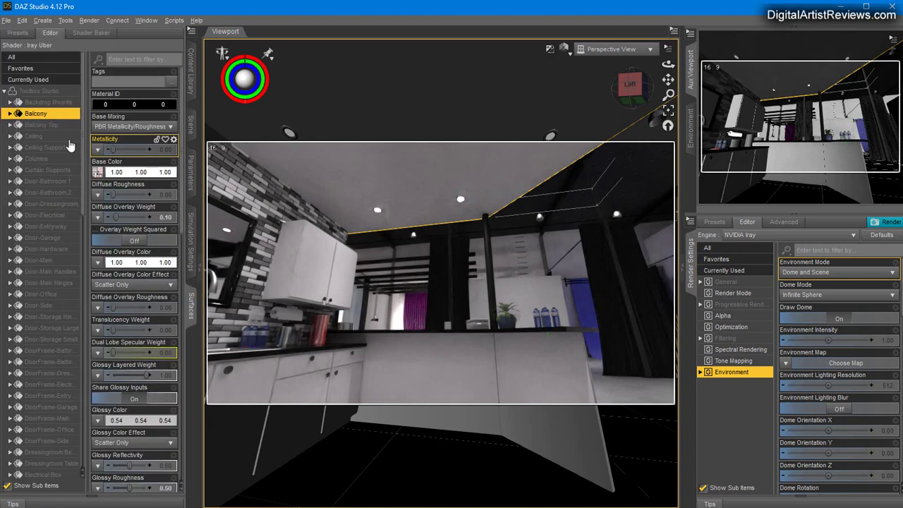
scroll(121, 357, down, 8)
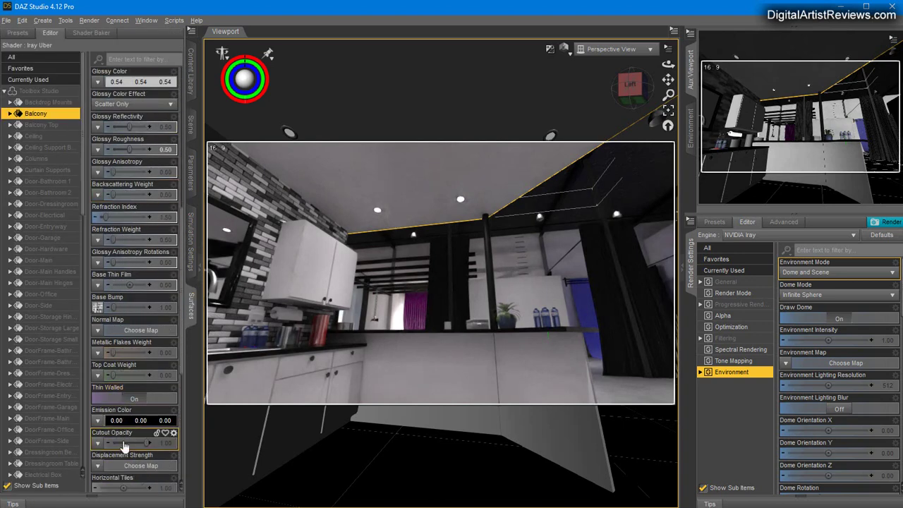
drag(146, 443, 84, 442)
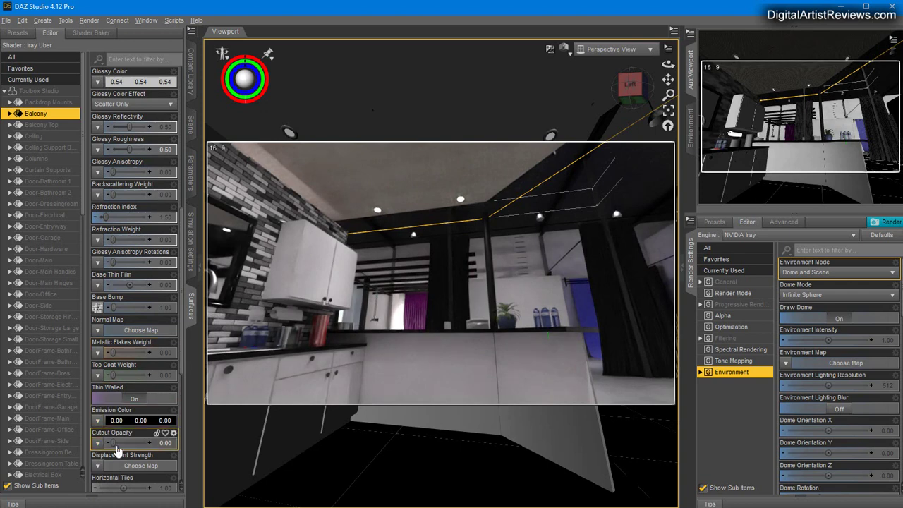
drag(113, 442, 178, 442)
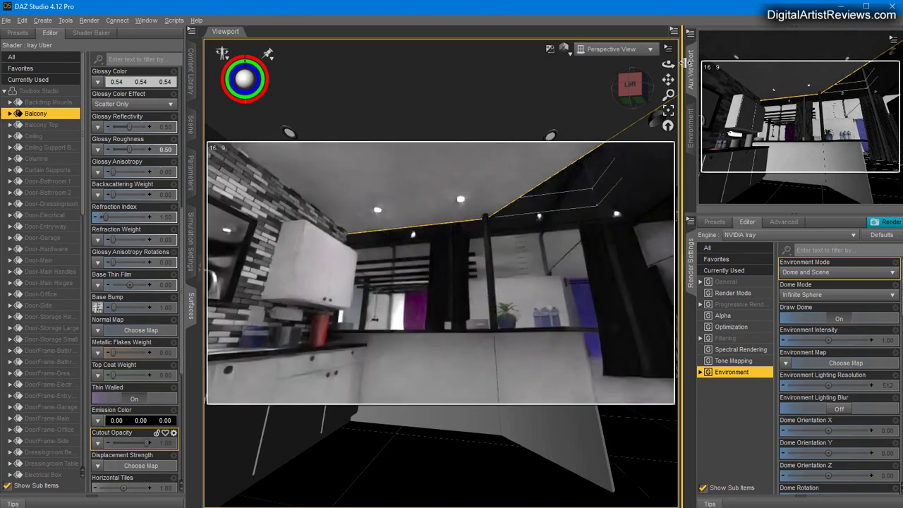
Examine the spiral stairs, the upstairs lounge, the meeting room with the round table, the balcony and the purple drape bay
drag(668, 65, 471, 65)
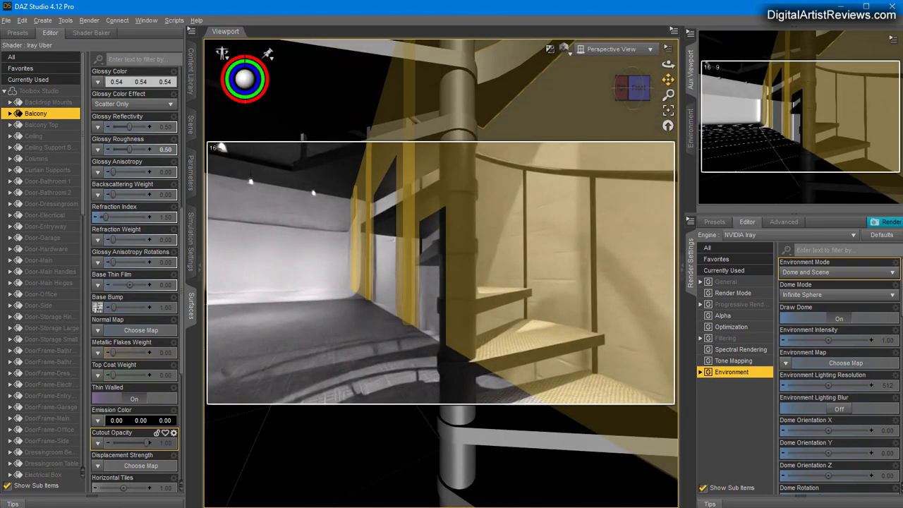
drag(668, 79, 691, 212)
drag(668, 64, 875, 65)
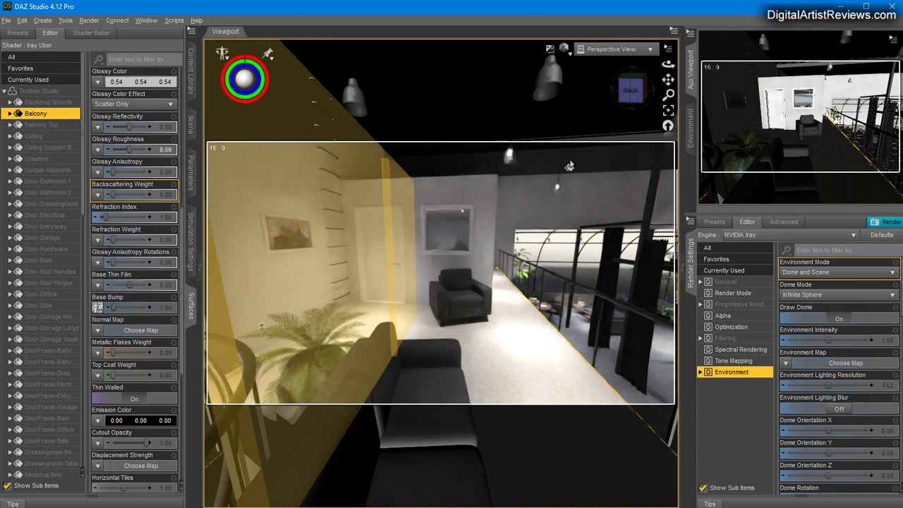
drag(669, 92, 667, 80)
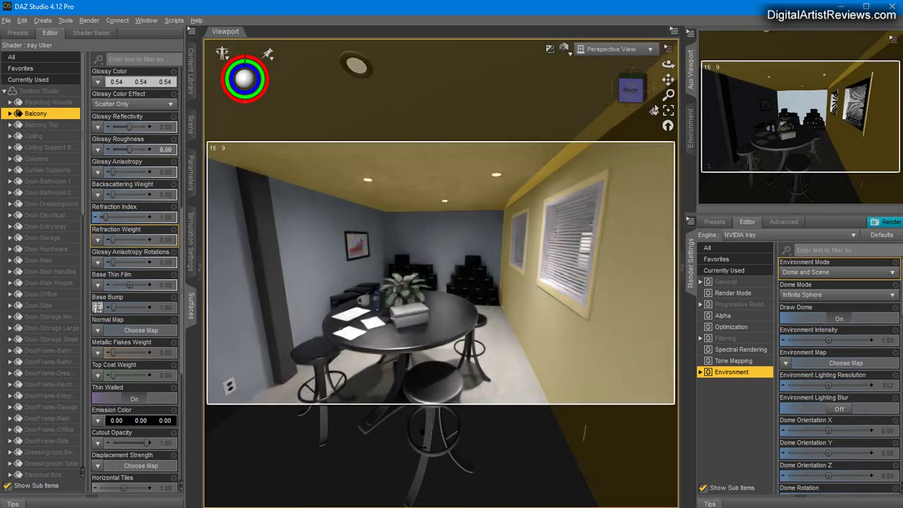
drag(668, 63, 672, 63)
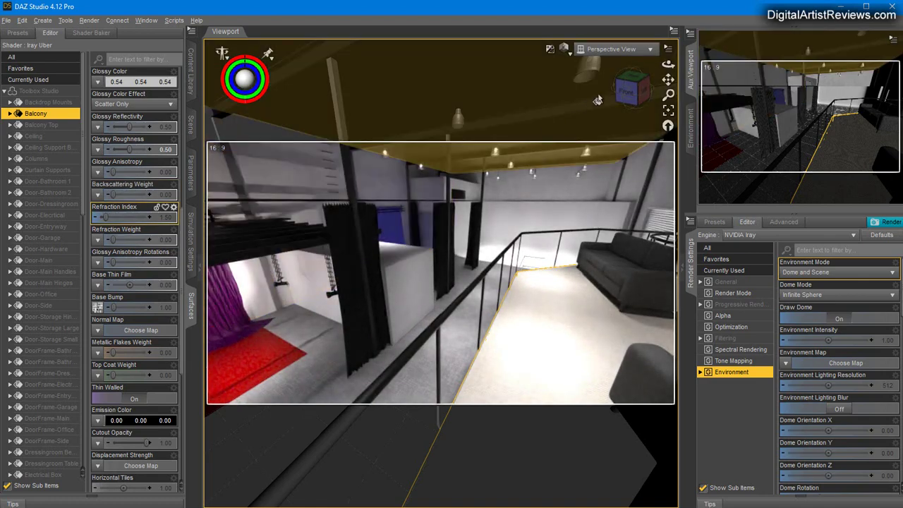
mouse_move(668, 64)
mouse_down()
mouse_move(669, 93)
mouse_move(668, 64)
mouse_up()
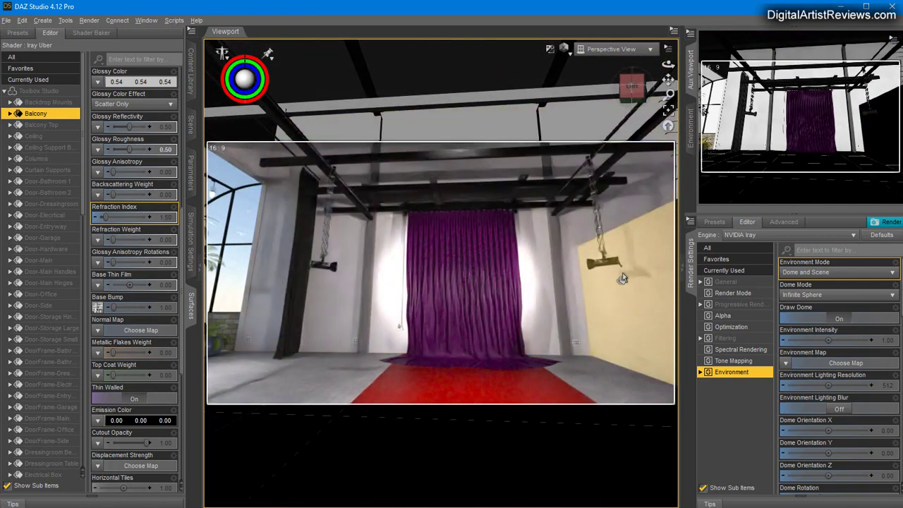
Pick the mono light hanging beside the purple drape and trace its parents, Lighting Feamework 1 and Carriage 1, in the scene hierarchy
click(606, 266)
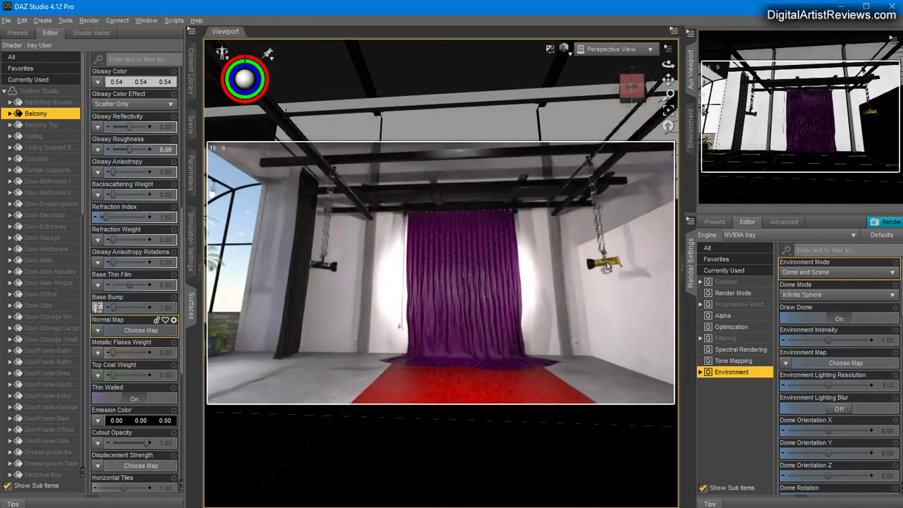
click(189, 124)
scroll(51, 340, down, 3)
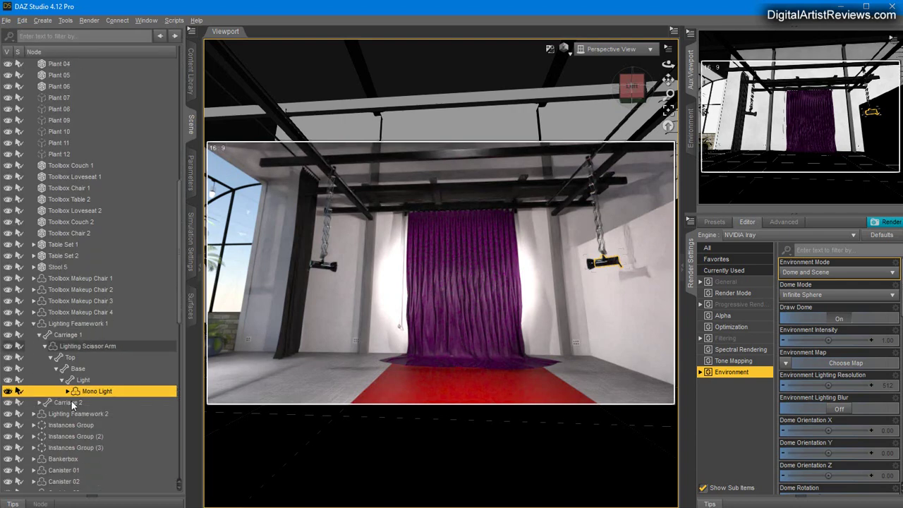
click(67, 313)
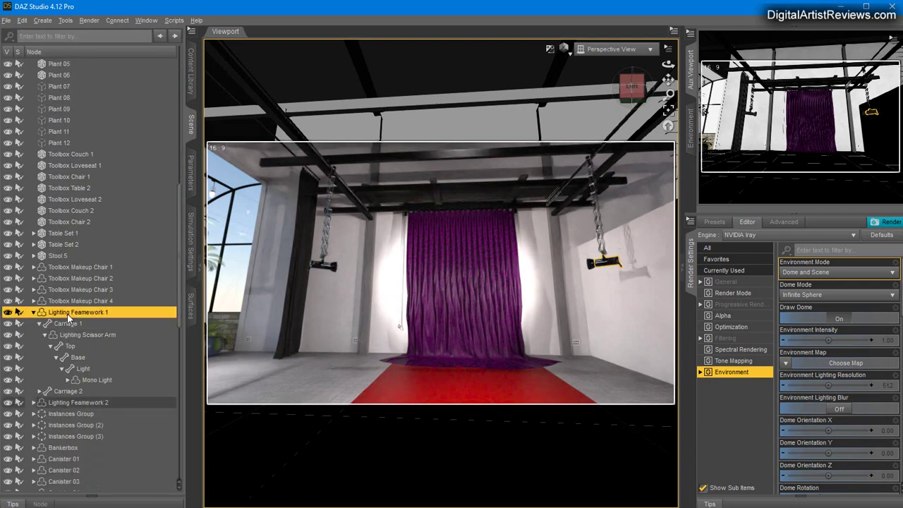
click(68, 324)
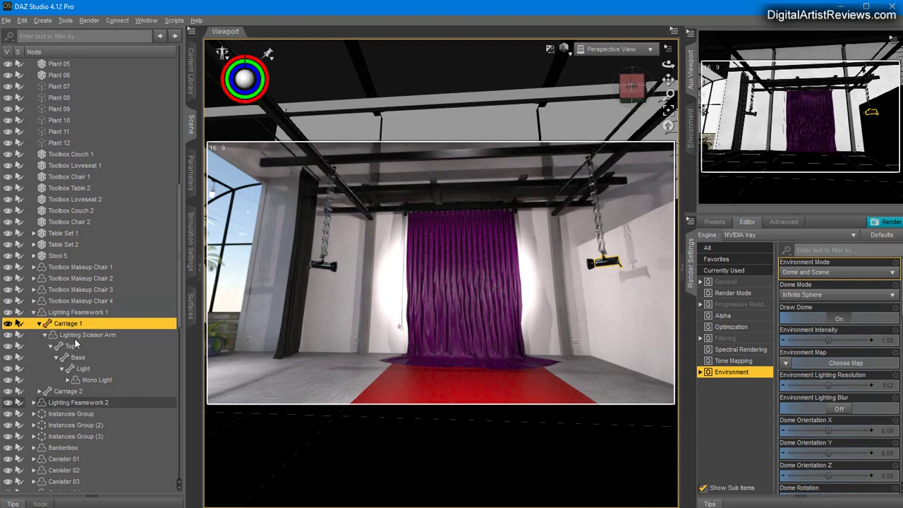
Set the Y Rotate of the Lighting Scissor Arm under Carriage 1 to 137.63
click(77, 336)
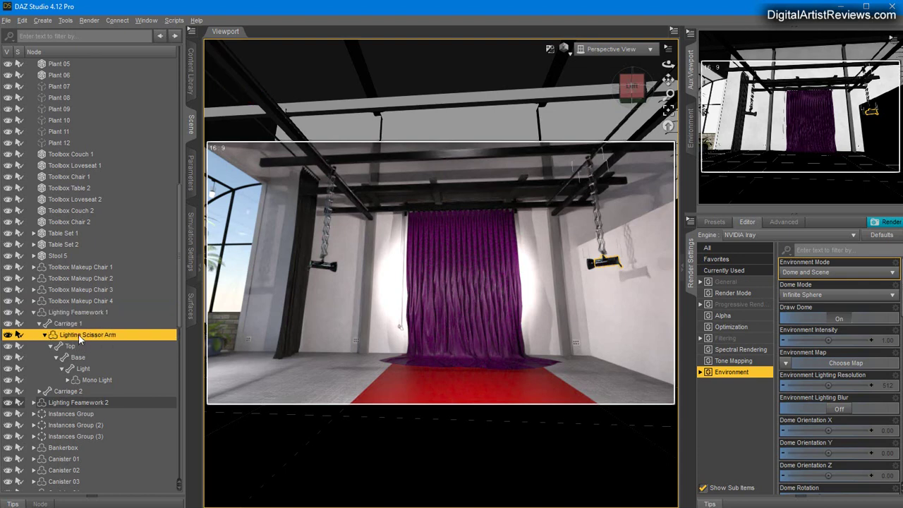
click(191, 171)
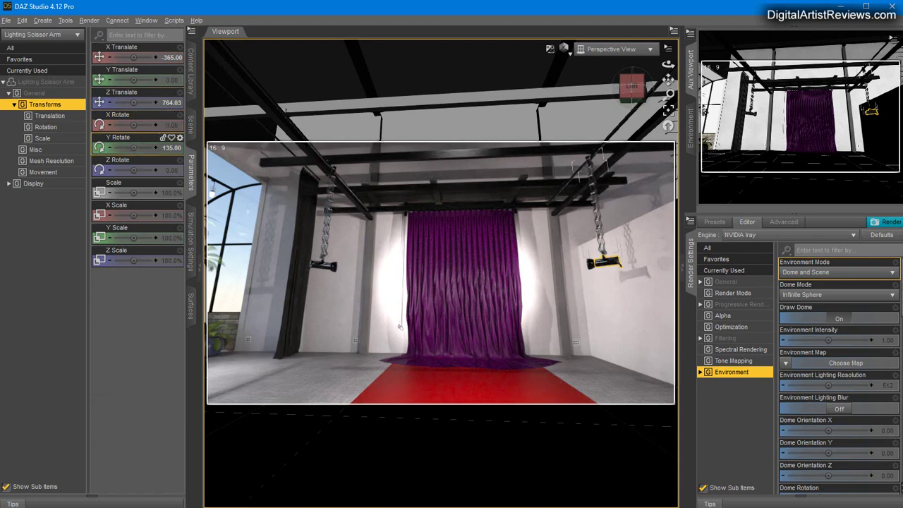
drag(133, 147, 141, 146)
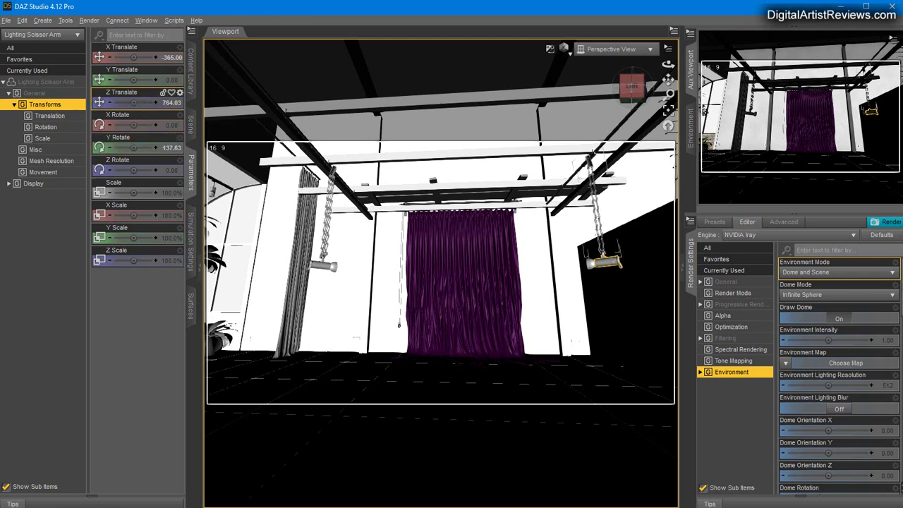
Try a Z Translate of 729.65 on the Lighting Scissor Arm, and undo the move
drag(126, 102, 131, 102)
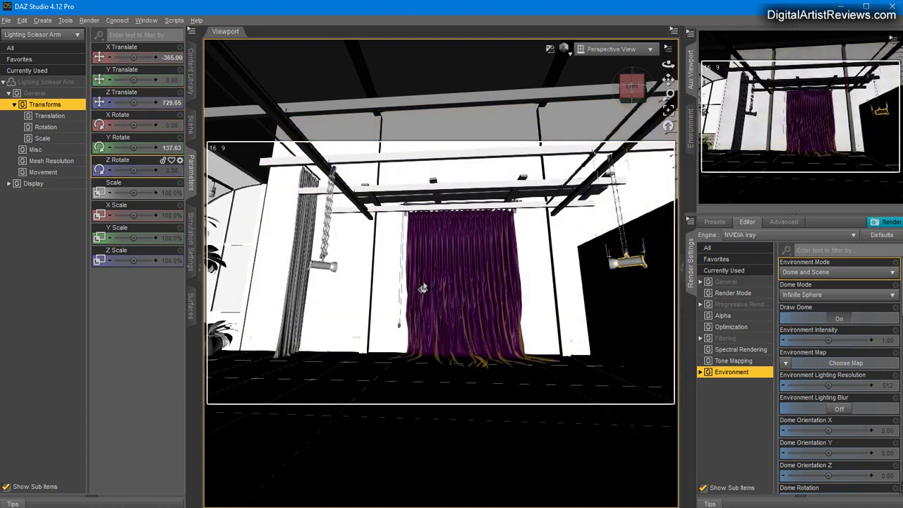
click(22, 20)
click(29, 33)
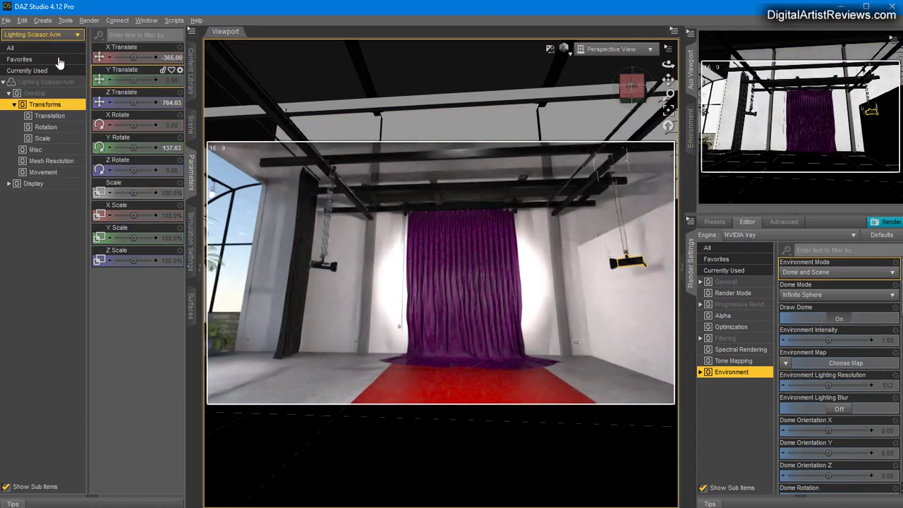
Inspect the tiled bathroom with its sink, the area outside its doorway, and the main hall with the spiral stairs and kitchen
click(191, 121)
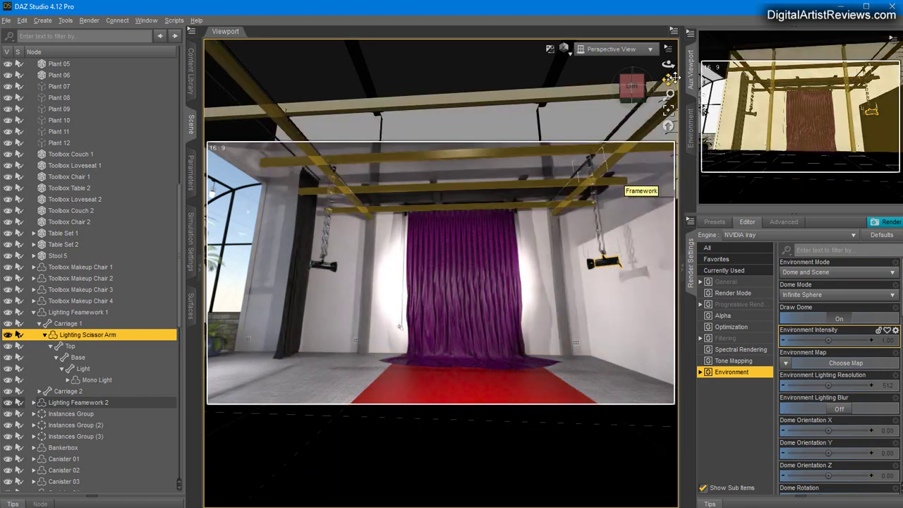
drag(668, 80, 582, 79)
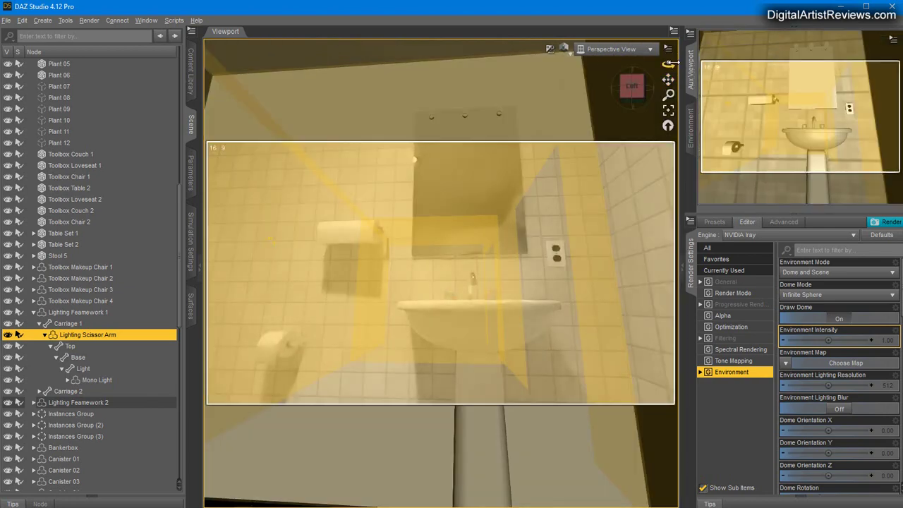
drag(668, 65, 669, 65)
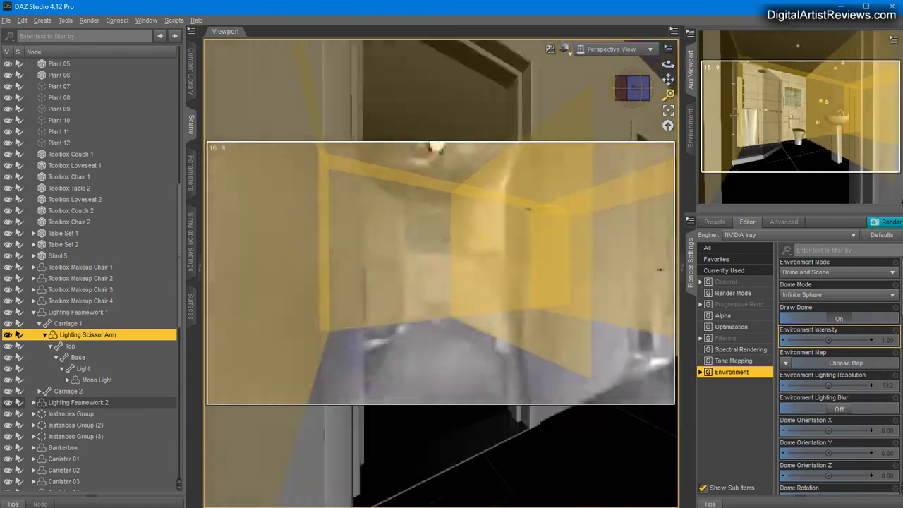
drag(668, 95, 655, 92)
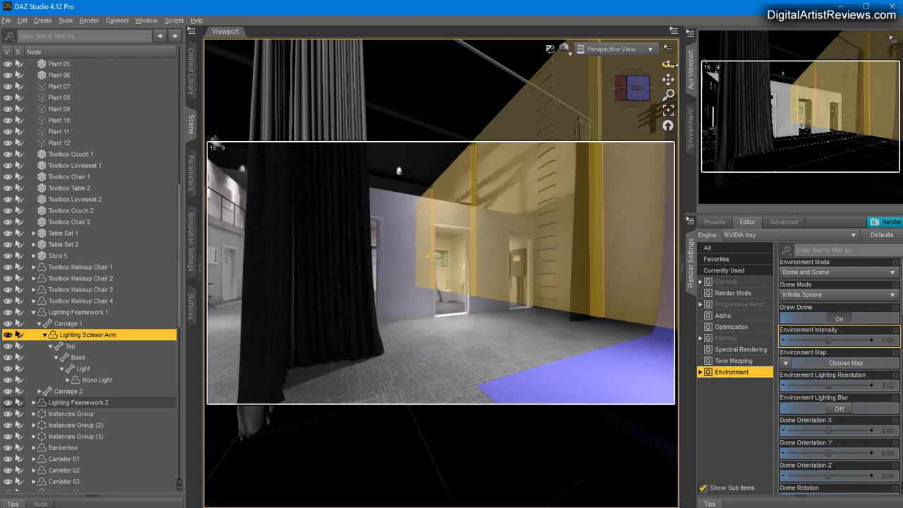
drag(669, 64, 646, 64)
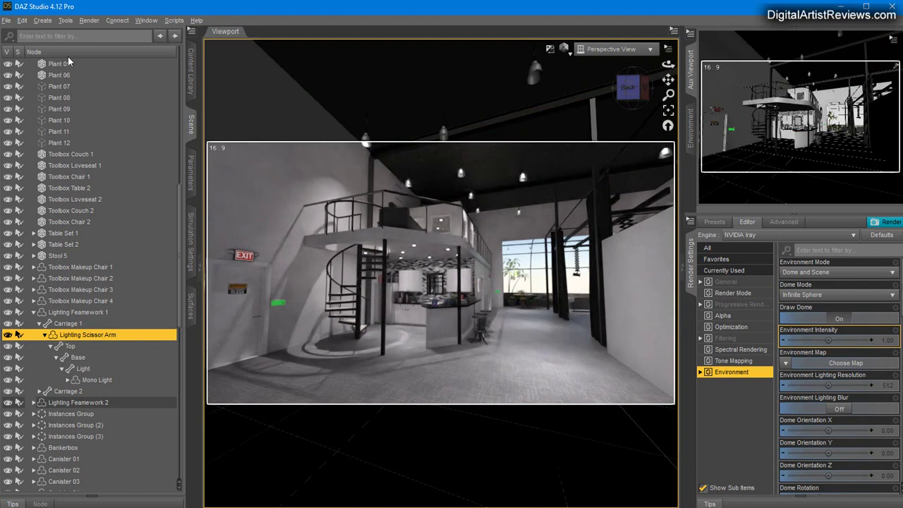
Select the Bathroom Ceiling node of Toolbox Studio, and show the product's Materials folder in the content library
scroll(62, 166, up, 12)
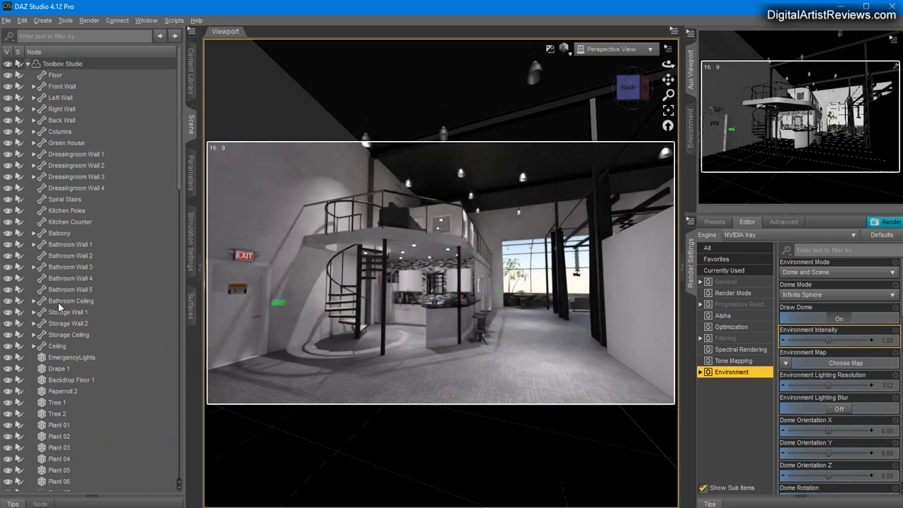
click(57, 302)
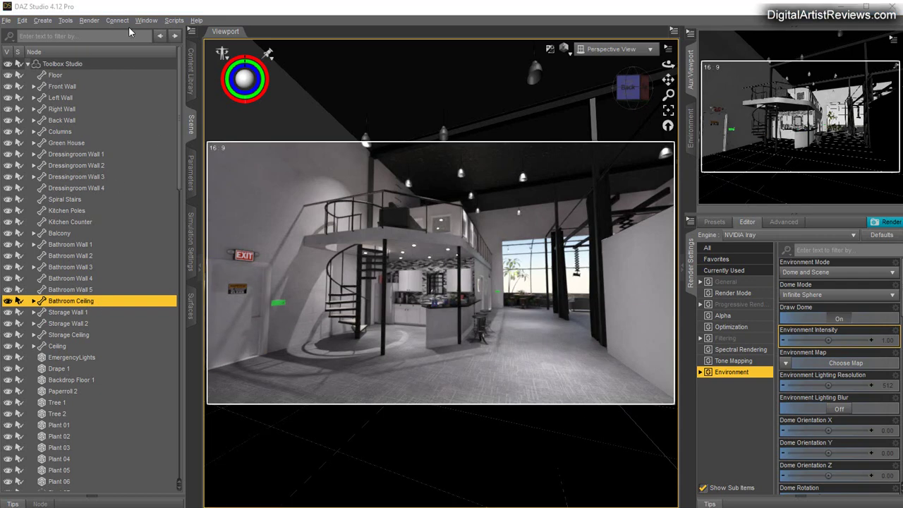
click(191, 65)
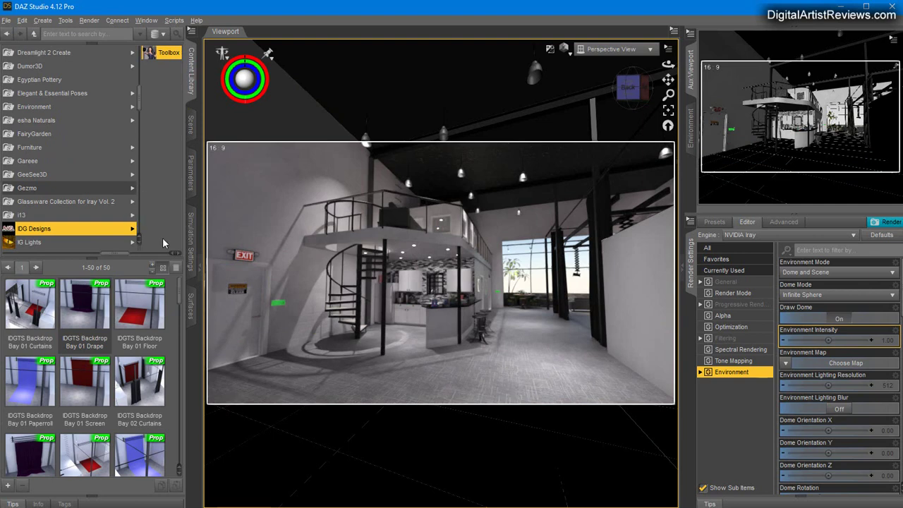
drag(123, 258, 160, 254)
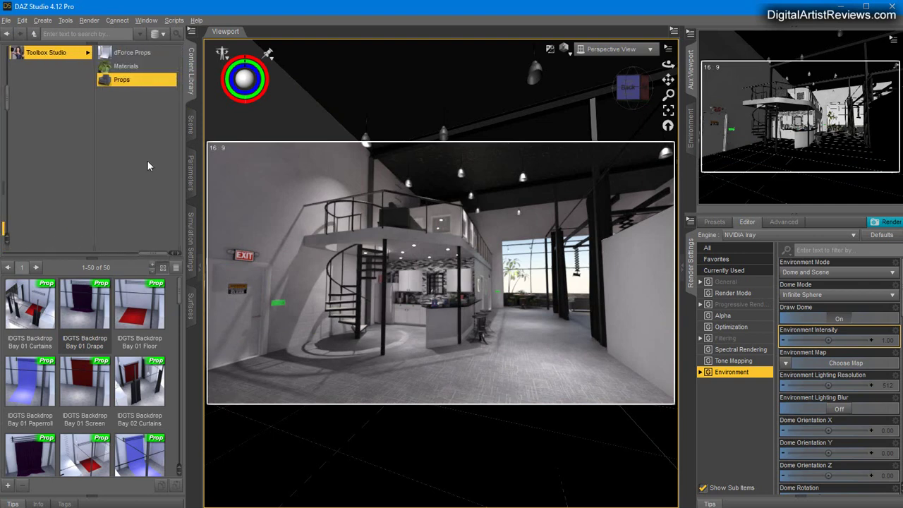
click(121, 67)
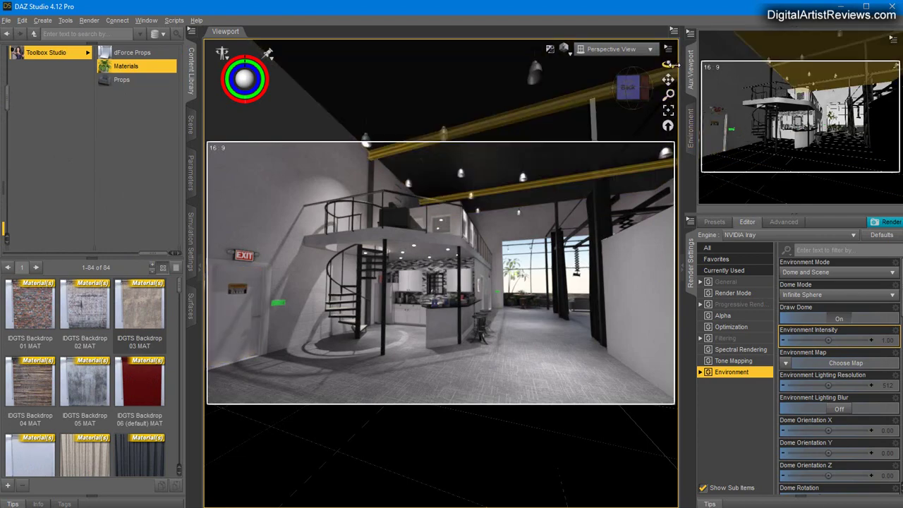
Select the blue paper roll backdrop in the scene with the Node Selection tool, keeping the product's Materials folder shown
drag(668, 65, 550, 64)
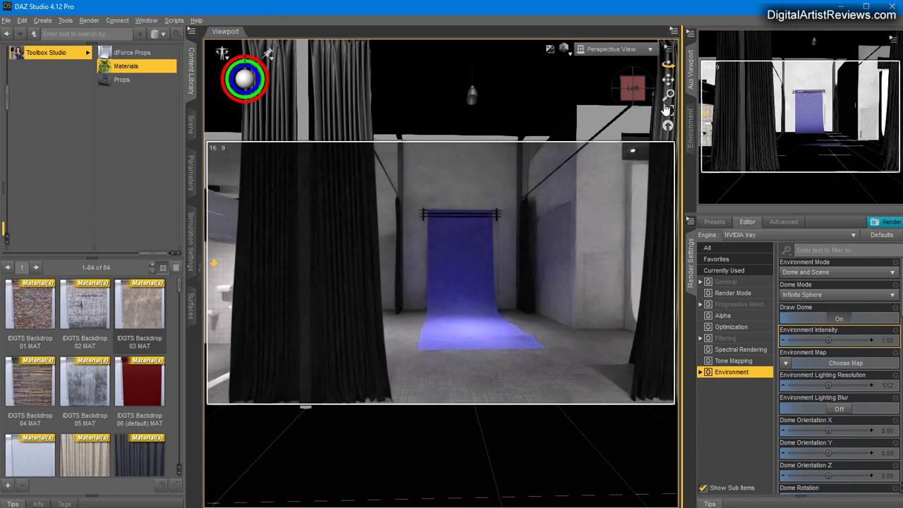
drag(668, 96, 663, 71)
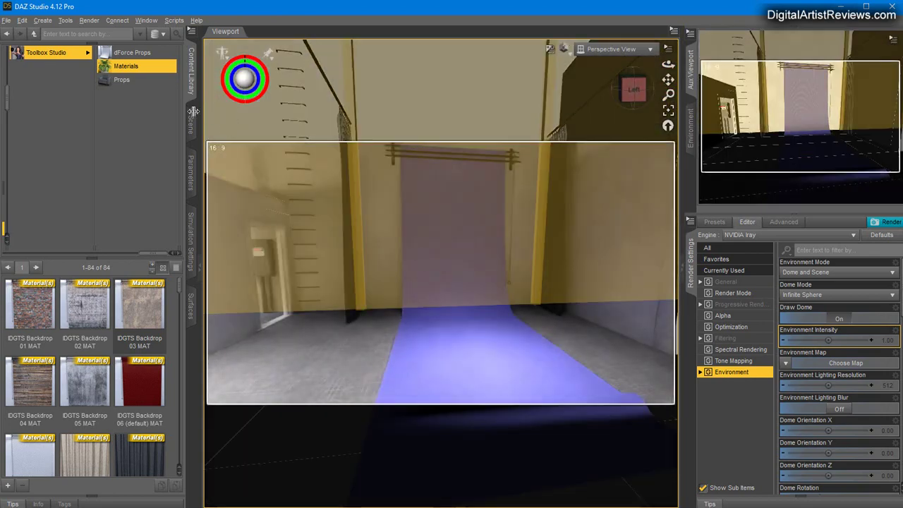
click(189, 126)
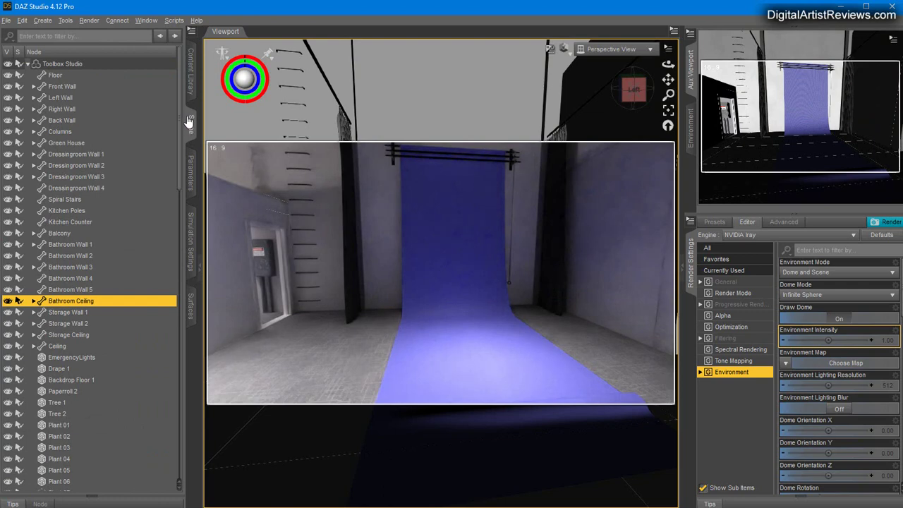
click(190, 77)
click(68, 21)
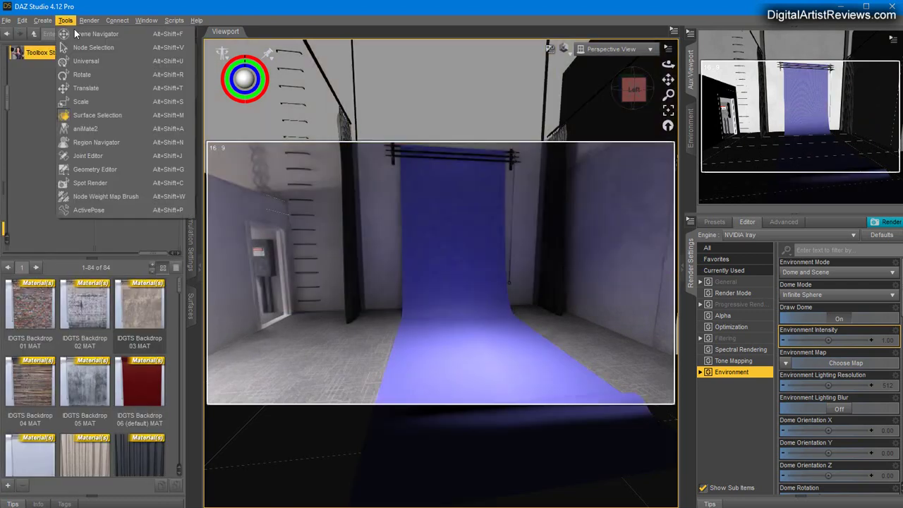
click(89, 51)
click(459, 274)
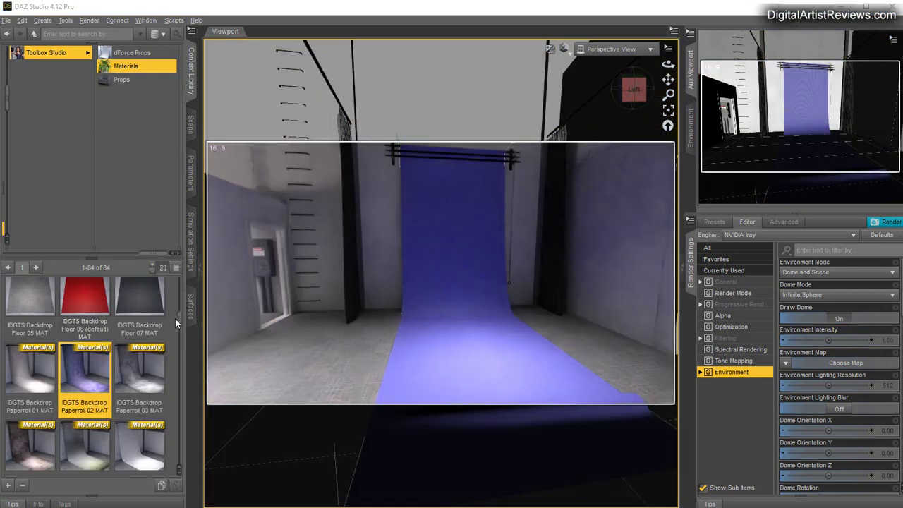
Try the IDGTS Backdrop Paperroll 01, 02, 04 and 03 materials on the selected paper roll, and reapply Paperroll 02 MAT
drag(179, 323, 180, 326)
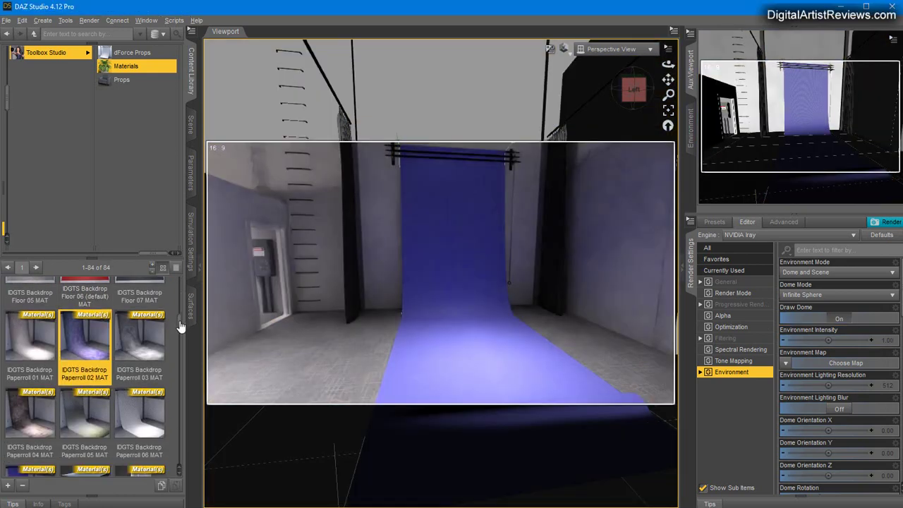
scroll(180, 324, up, 1)
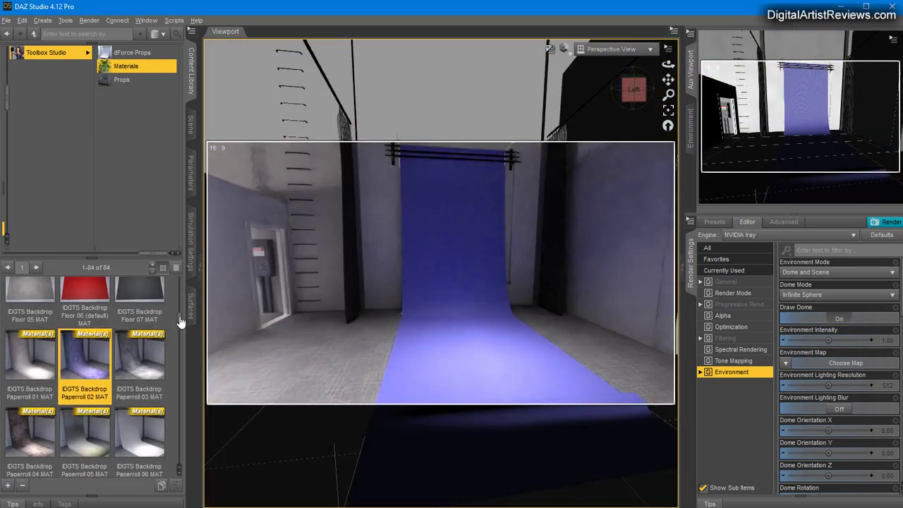
double_click(32, 369)
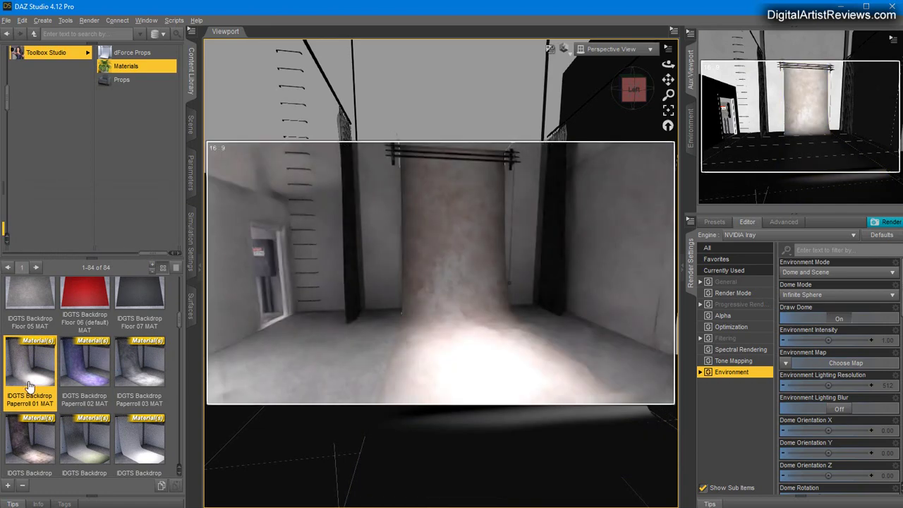
double_click(96, 381)
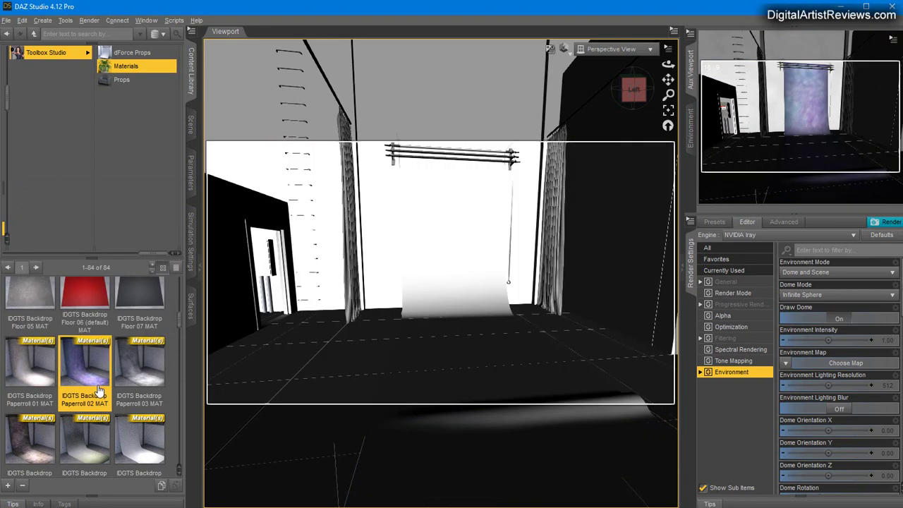
double_click(24, 448)
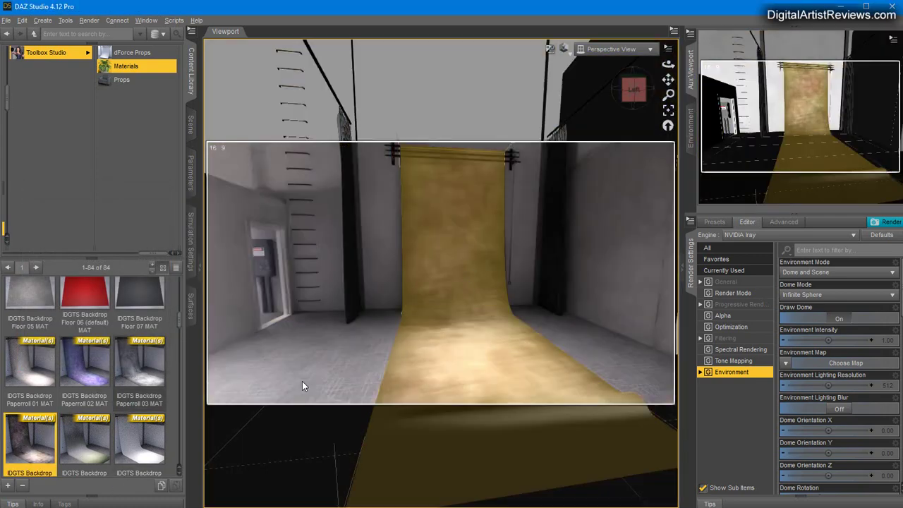
double_click(139, 371)
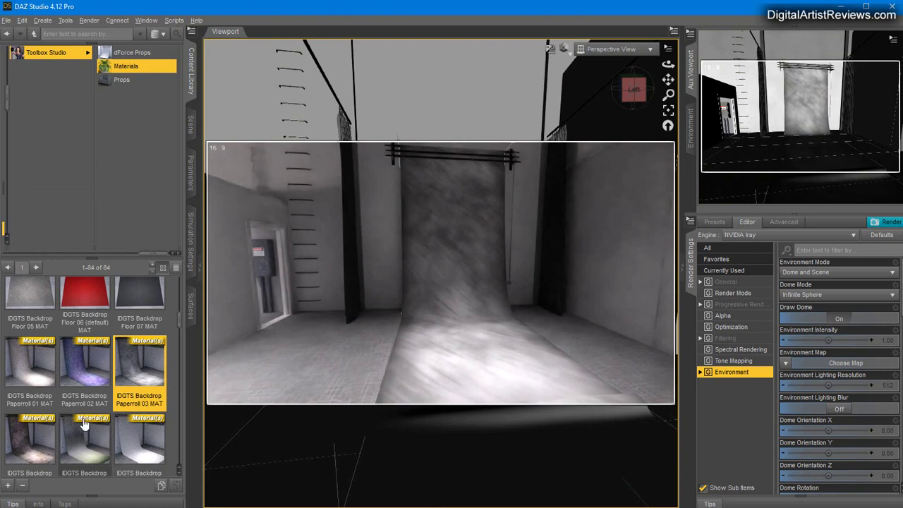
double_click(96, 361)
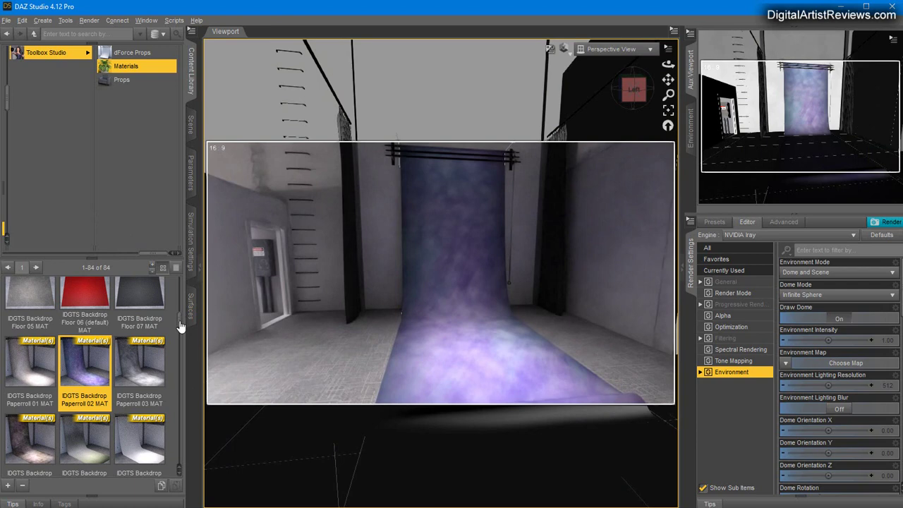
drag(182, 312, 182, 323)
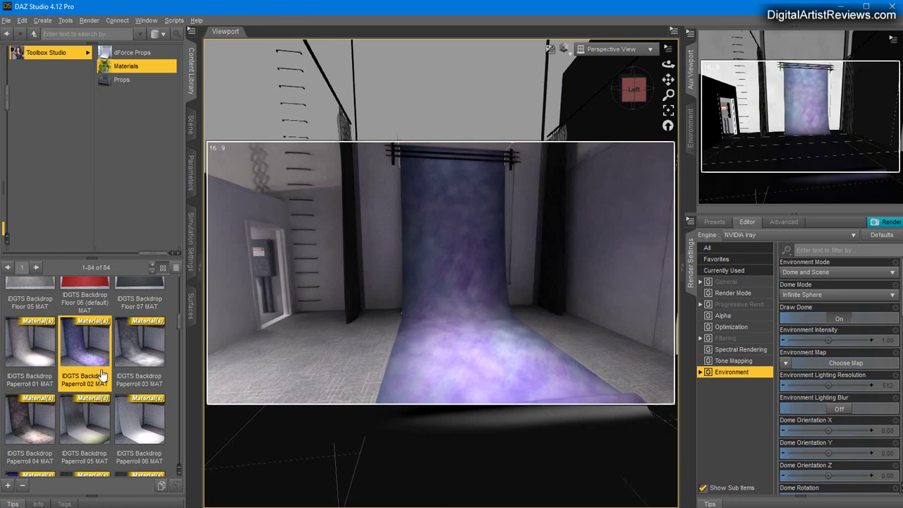
Set the Base Color of the Paperroll 2 surface to pure red (1.00, 0.00, 0.00) and remove its image map
click(190, 305)
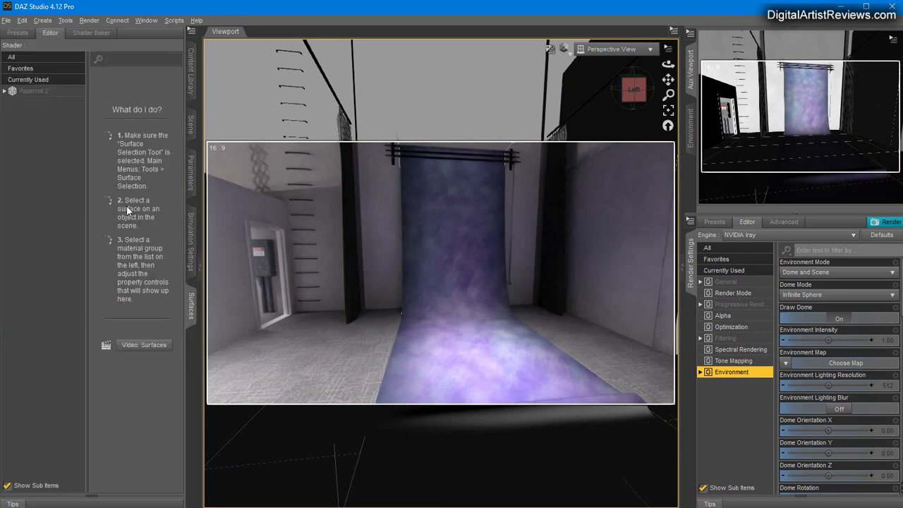
click(40, 92)
click(98, 172)
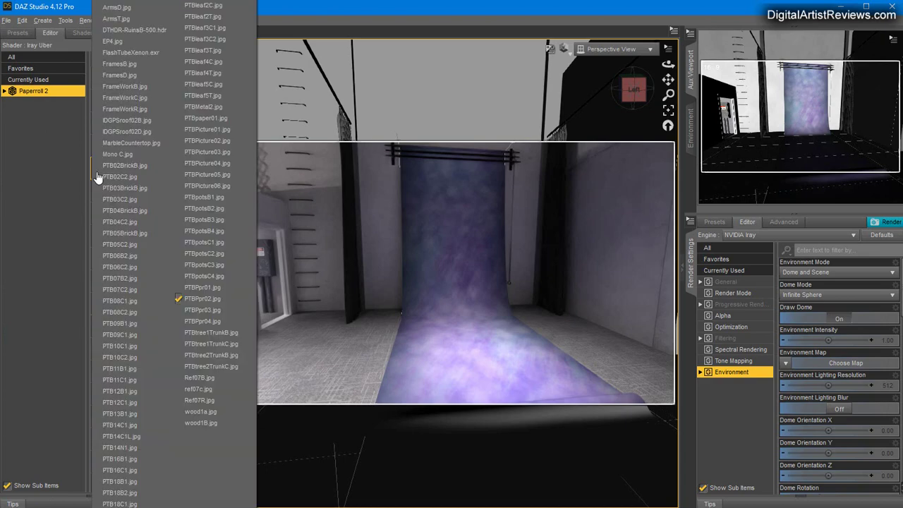
click(327, 17)
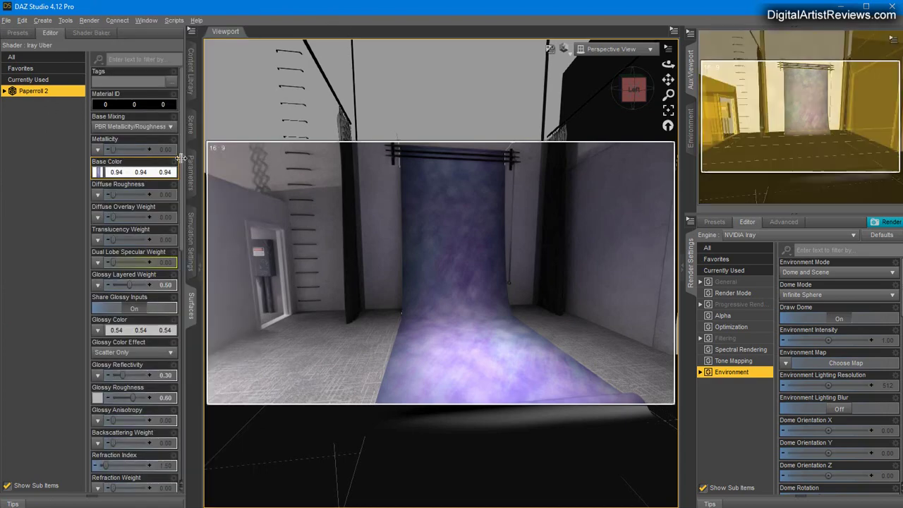
click(135, 173)
drag(437, 164, 226, 167)
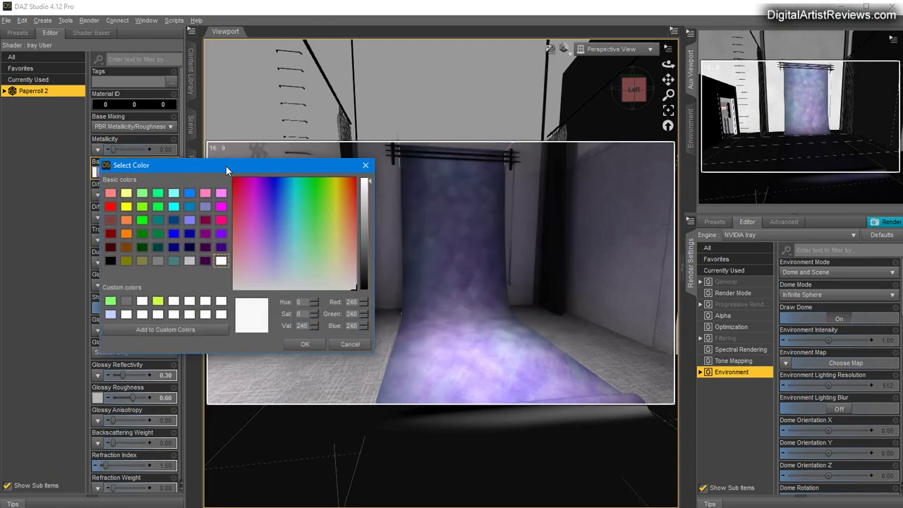
click(111, 207)
click(309, 345)
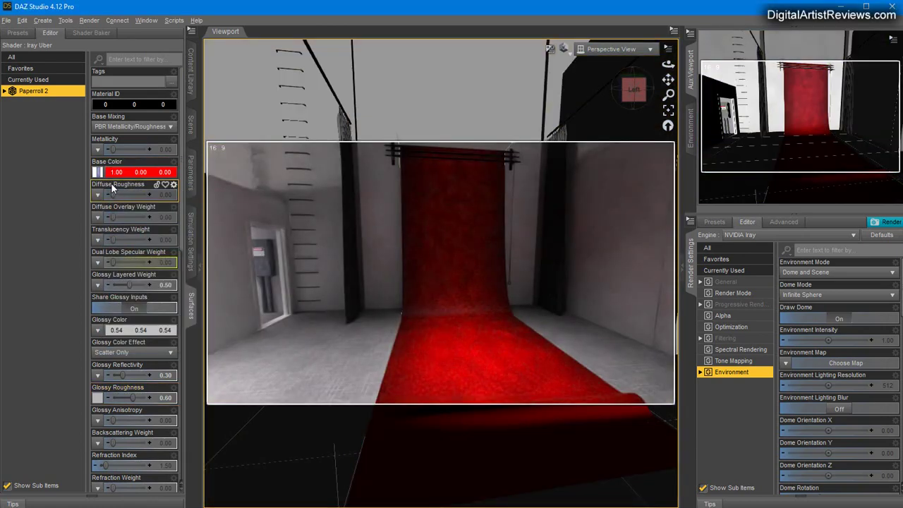
click(96, 172)
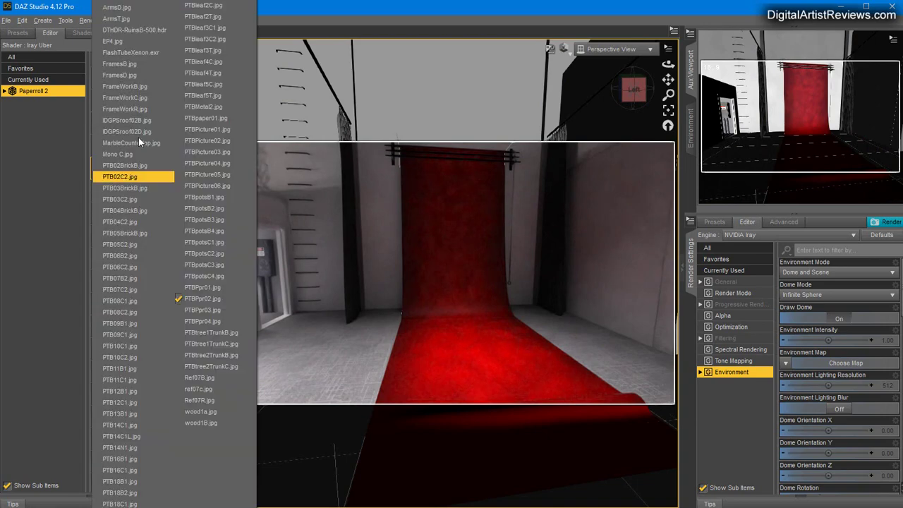
click(103, 9)
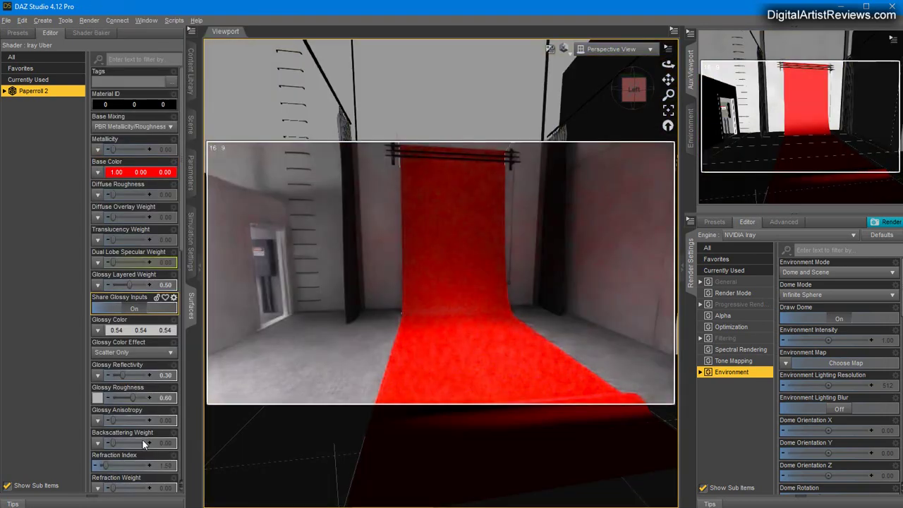
Try the IDGTS Backdrop Drape Black and Drape White materials on the purple drape, and reapply Drape Purple (default)
click(192, 124)
click(191, 85)
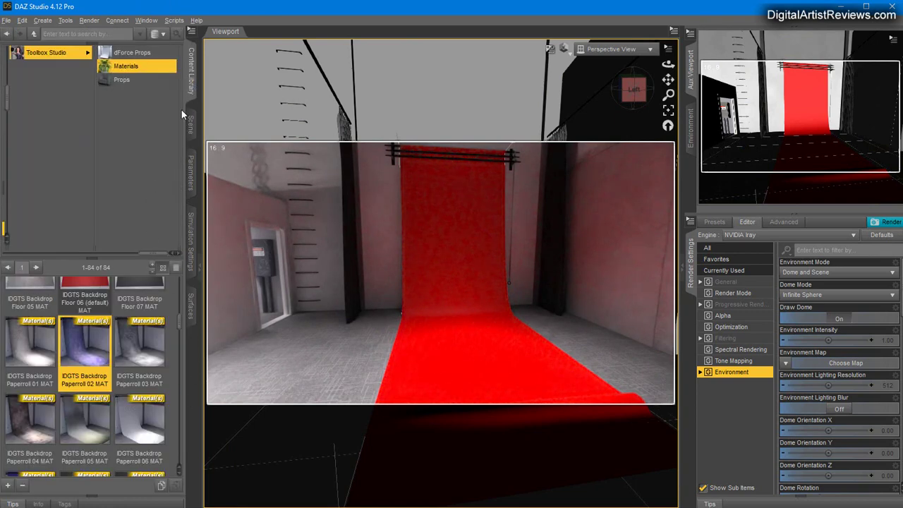
double_click(127, 352)
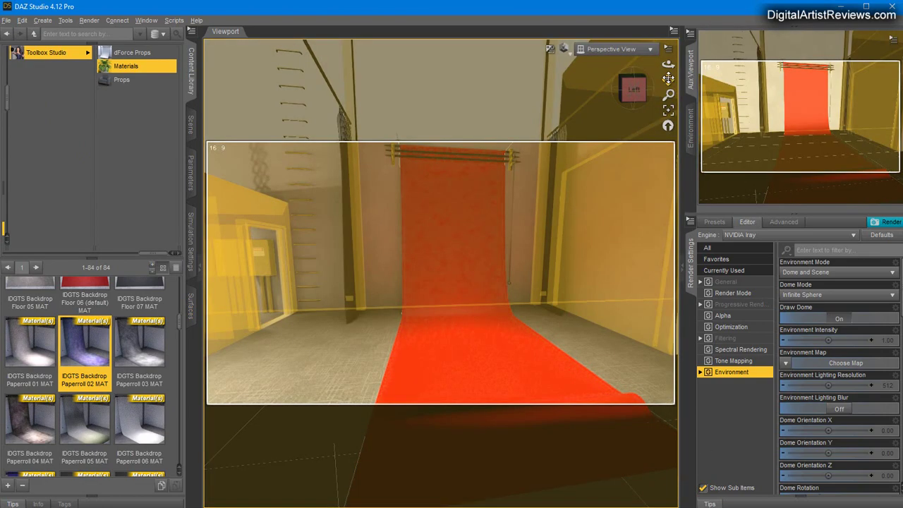
drag(668, 79, 882, 80)
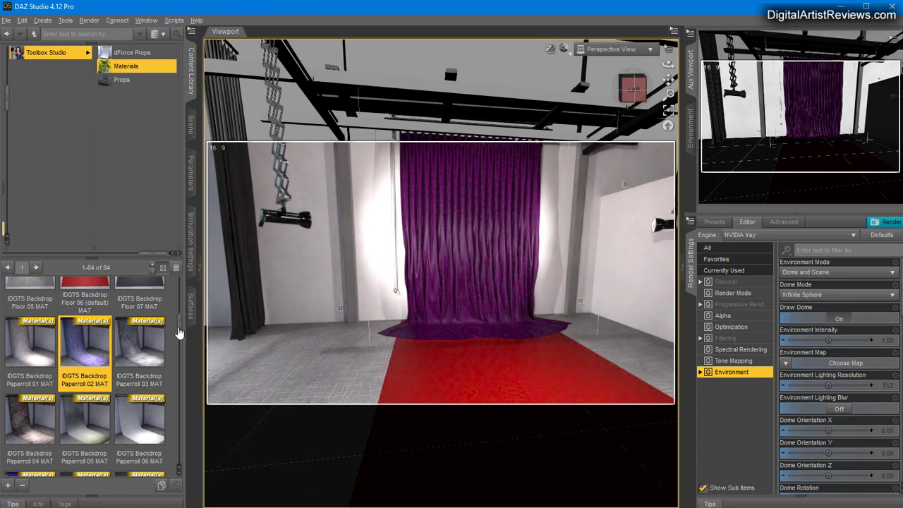
drag(177, 322, 180, 315)
scroll(180, 315, up, 3)
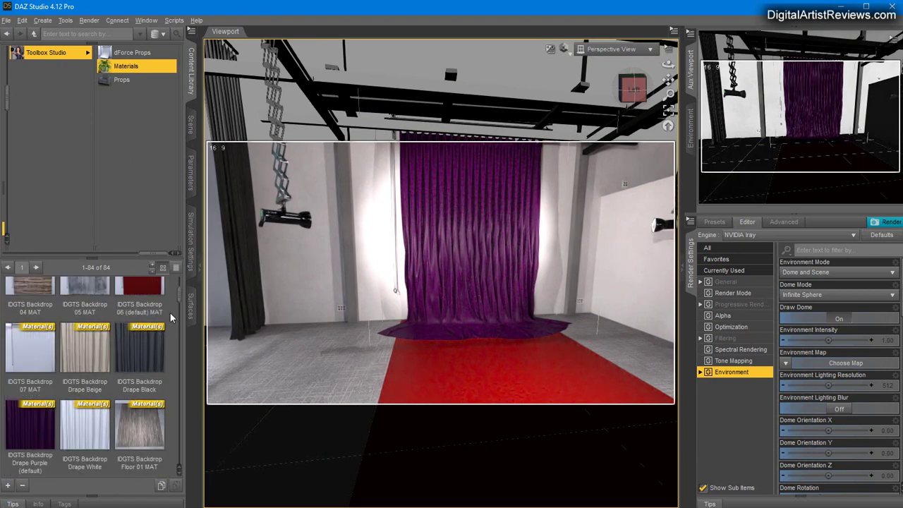
double_click(143, 353)
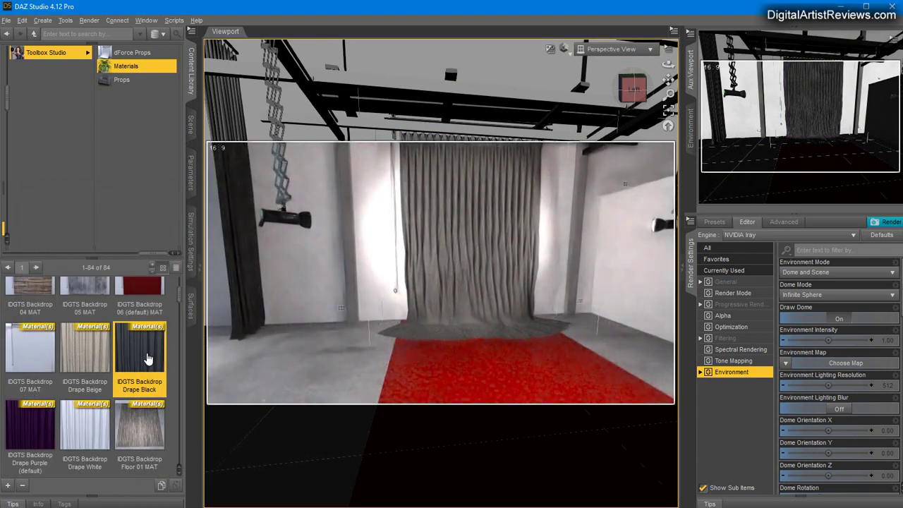
double_click(93, 432)
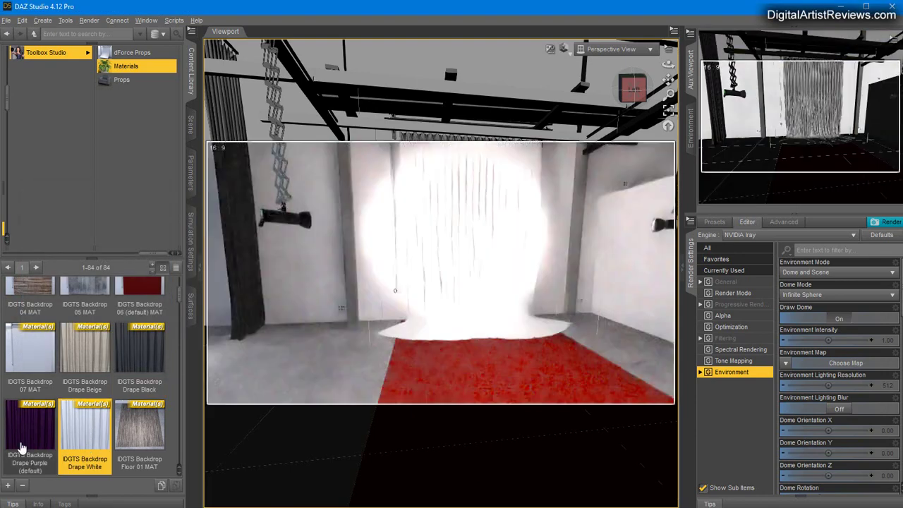
double_click(28, 435)
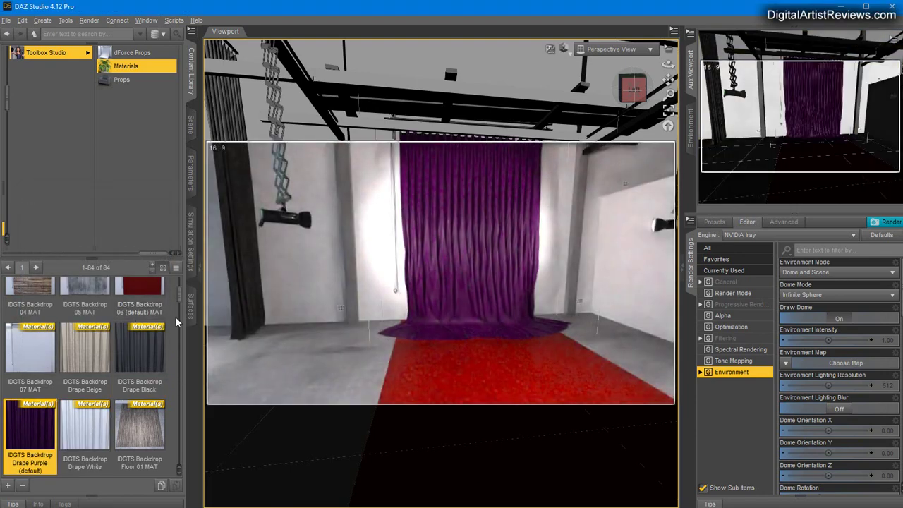
Select the studio floor and apply the IDGTS Studio Carpet 06 material to it
mouse_move(180, 298)
mouse_down()
mouse_move(181, 334)
mouse_move(182, 297)
mouse_up()
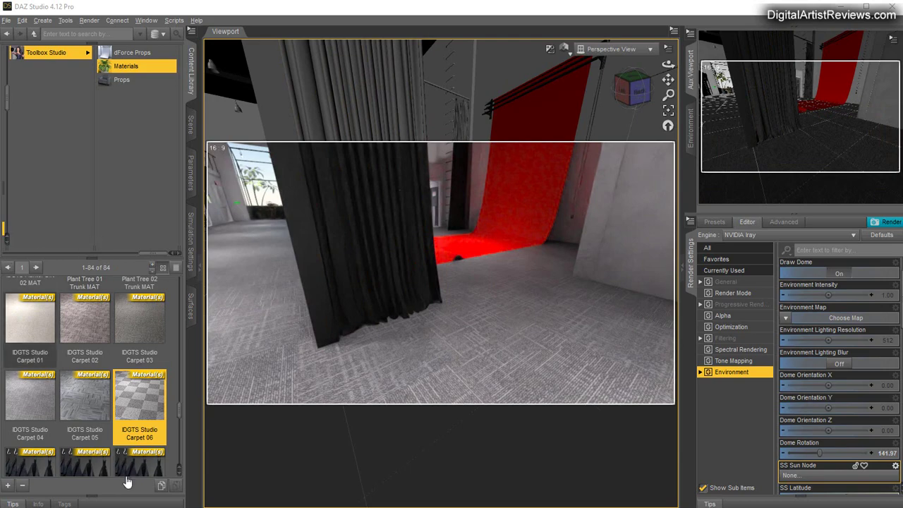
drag(34, 423, 583, 405)
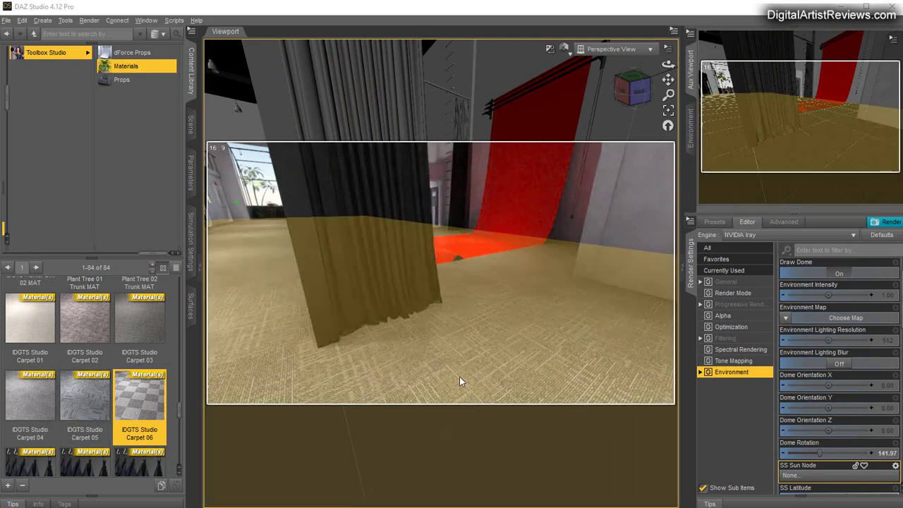
drag(459, 378, 455, 353)
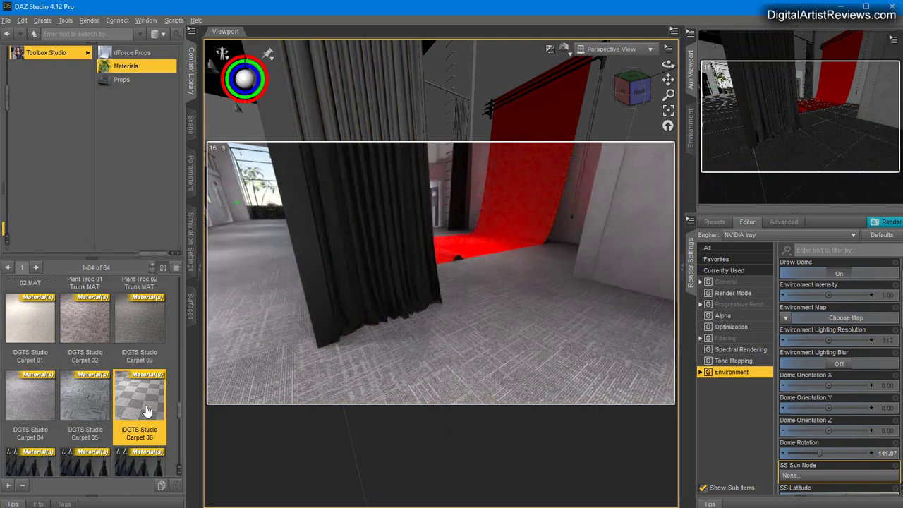
double_click(147, 411)
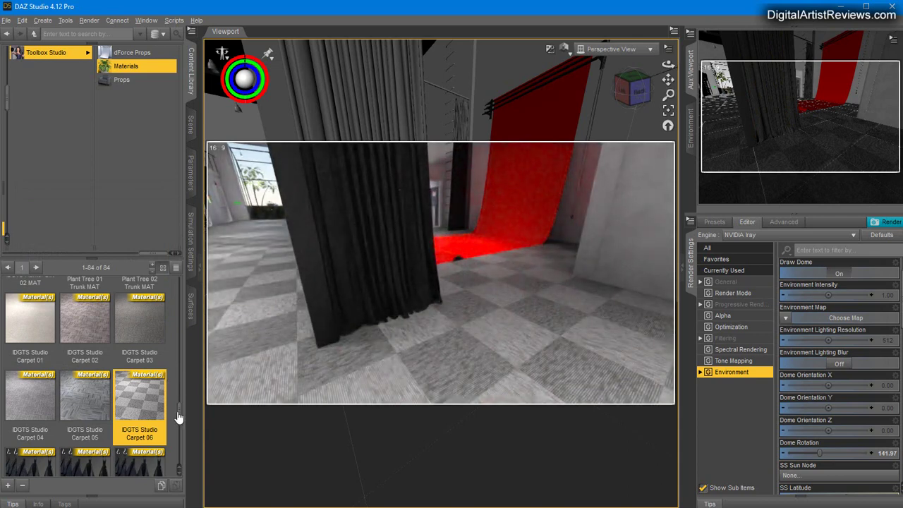
drag(179, 417, 182, 281)
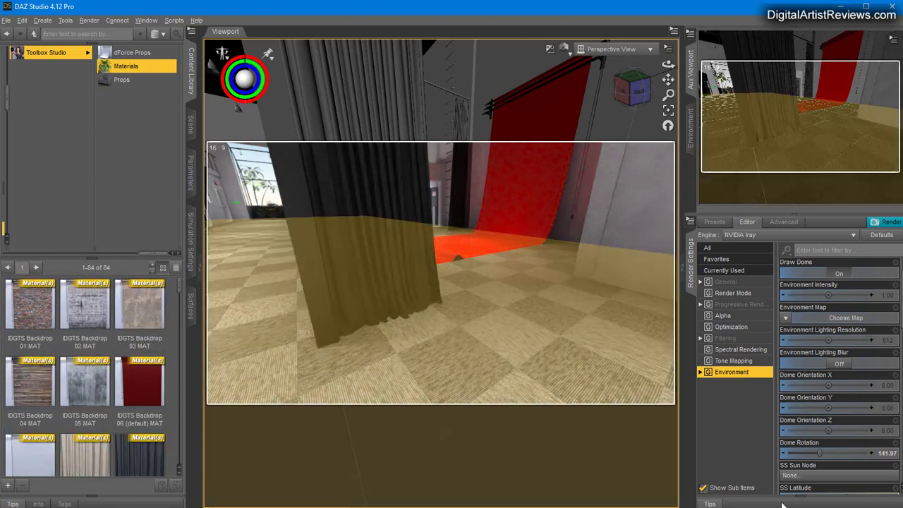